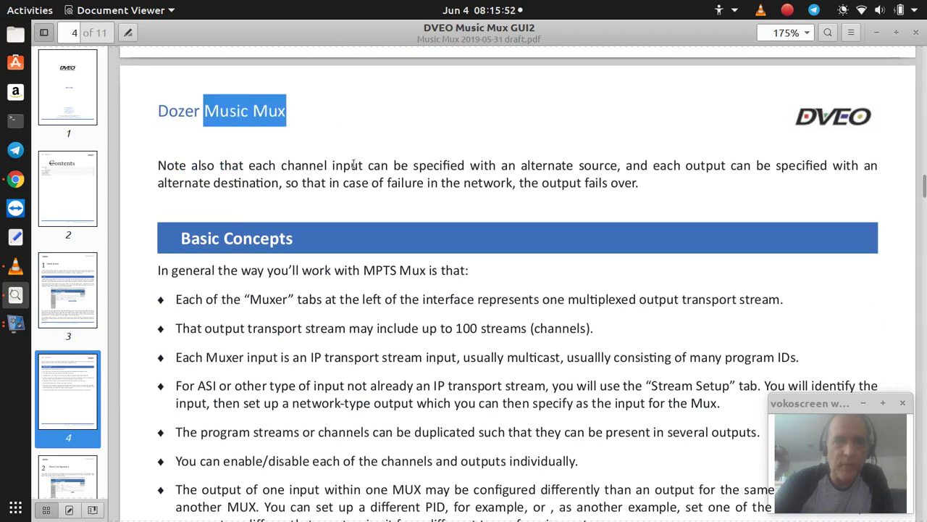
# Read through the Music Mux manual from Basic Concepts past the Muxer configuration pages to the Channels Setup field descriptions
pyautogui.scroll(-10, 367, 203)
pyautogui.scroll(-12, 364, 204)
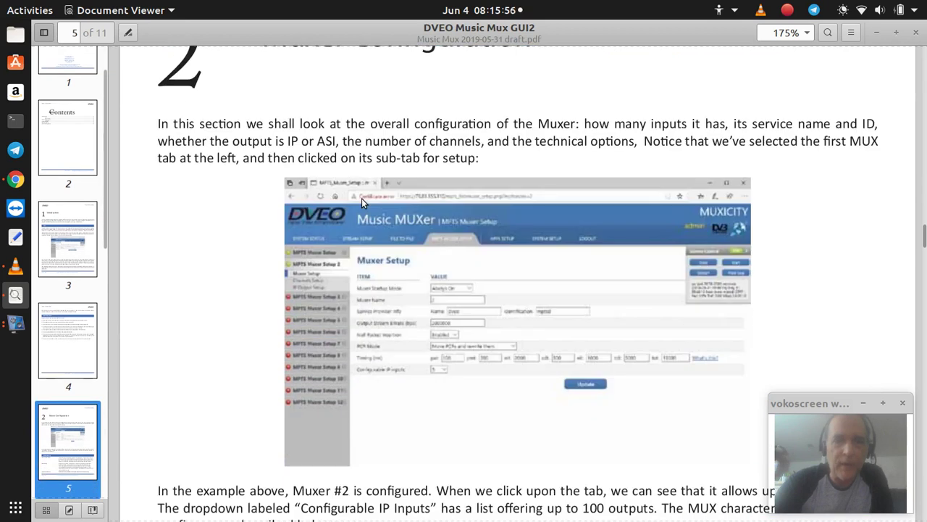
pyautogui.scroll(-1, 362, 198)
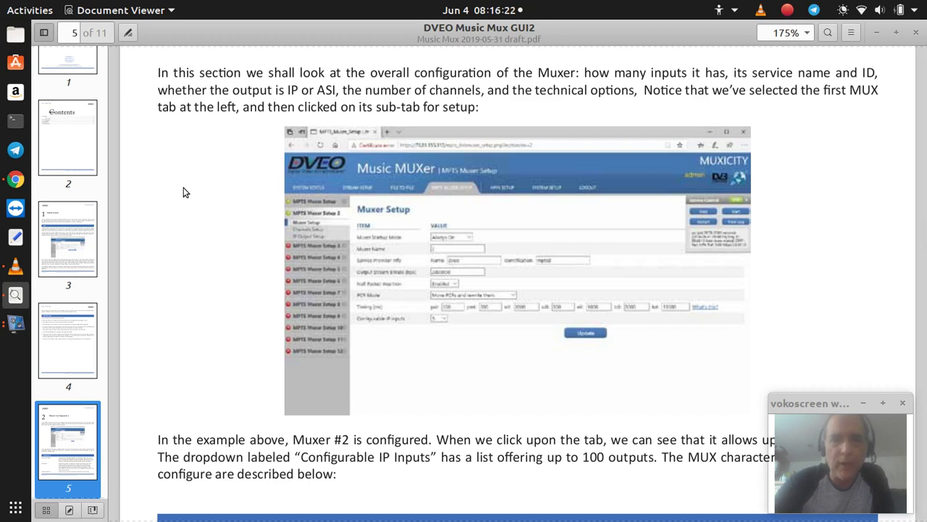
pyautogui.scroll(-5, 183, 192)
pyautogui.scroll(5, 193, 178)
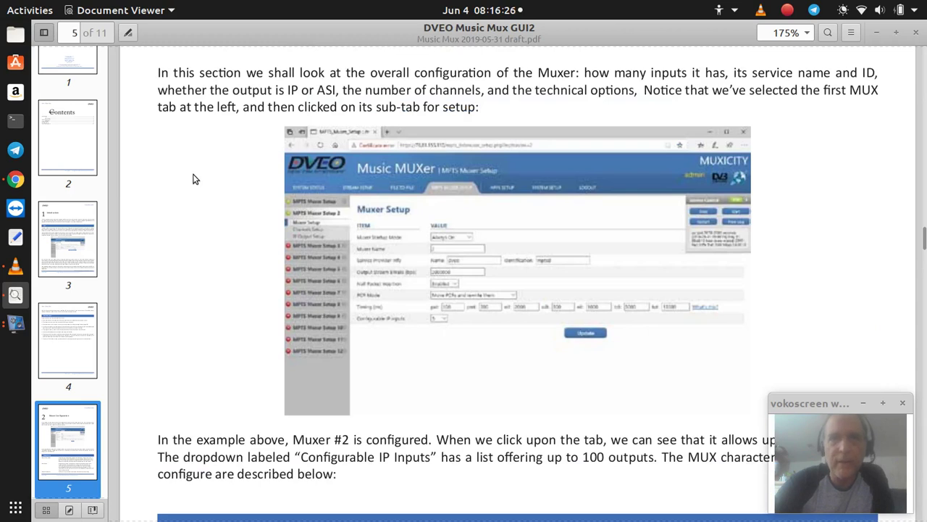
pyautogui.scroll(-16, 193, 178)
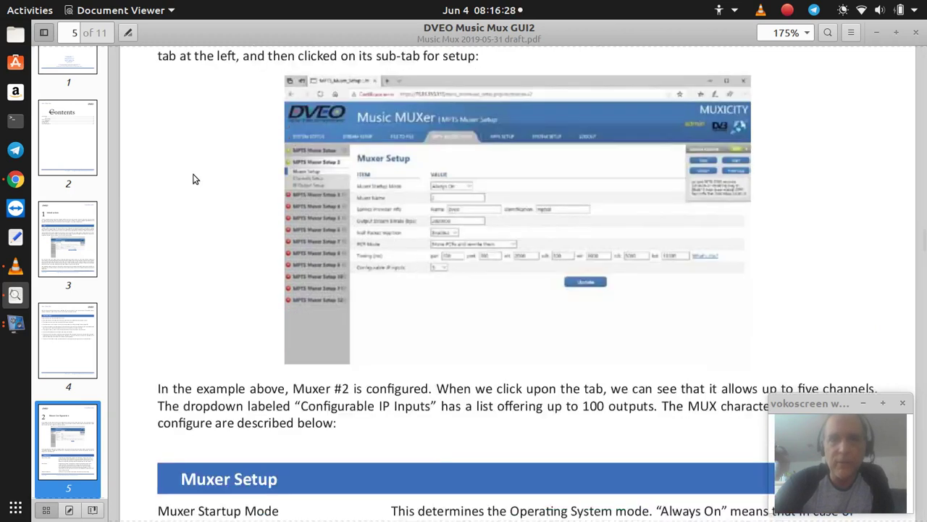
pyautogui.scroll(-15, 193, 179)
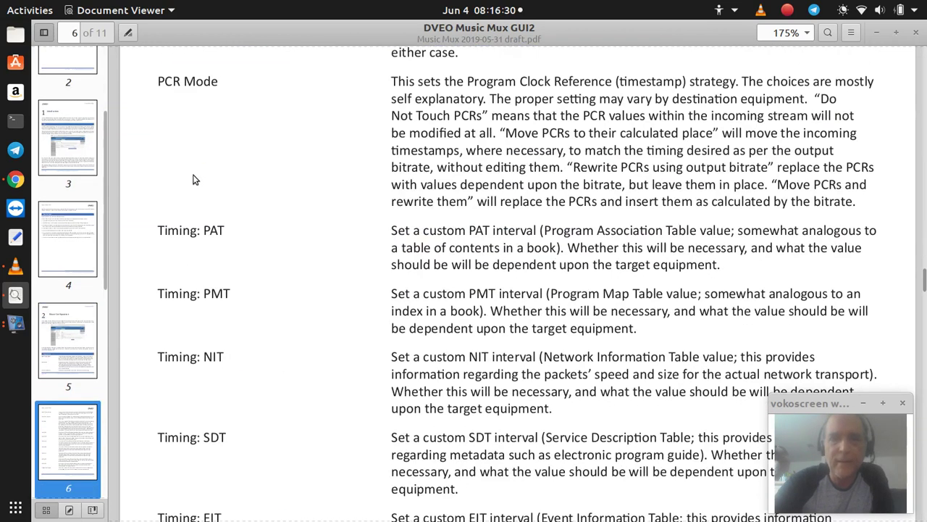
pyautogui.scroll(-8, 193, 179)
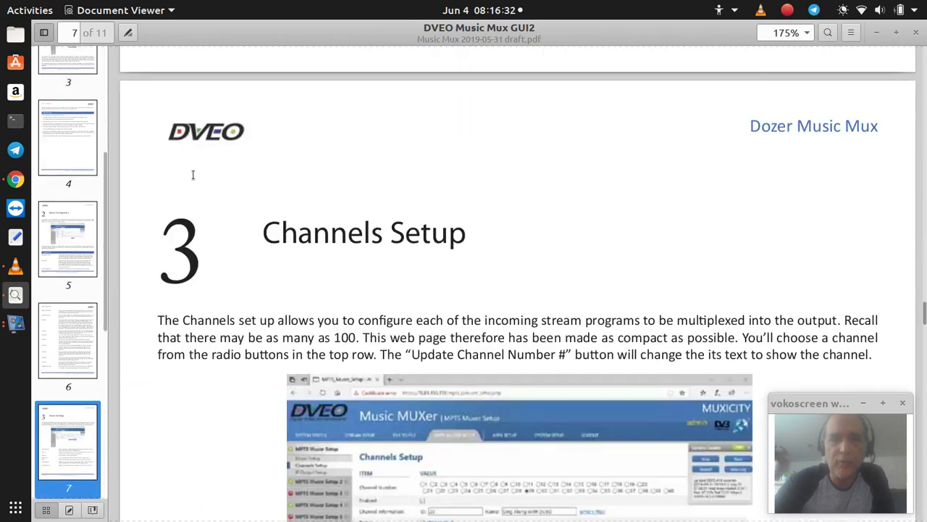
pyautogui.scroll(-7, 193, 180)
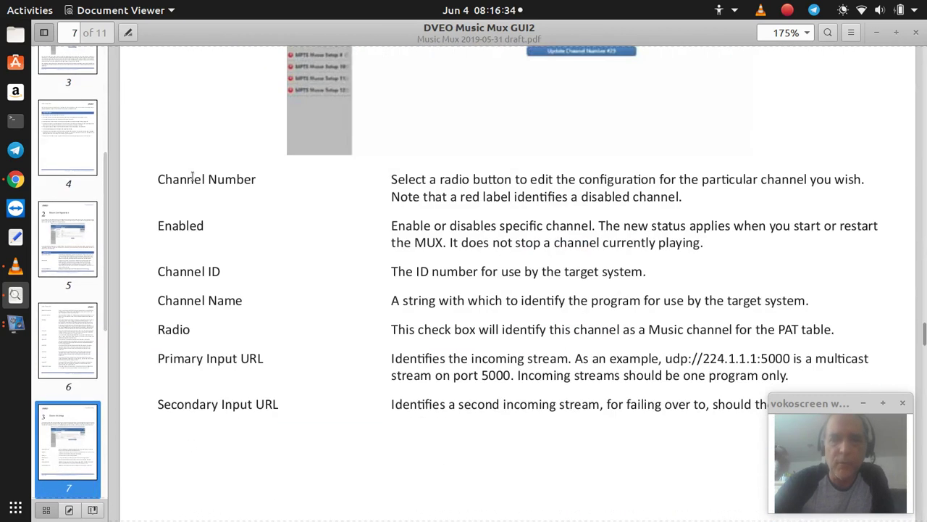
# Go back over the manual's Muxer Setup parameter descriptions and return to the start of the Channels Setup chapter
pyautogui.scroll(8, 194, 175)
pyautogui.scroll(4, 194, 180)
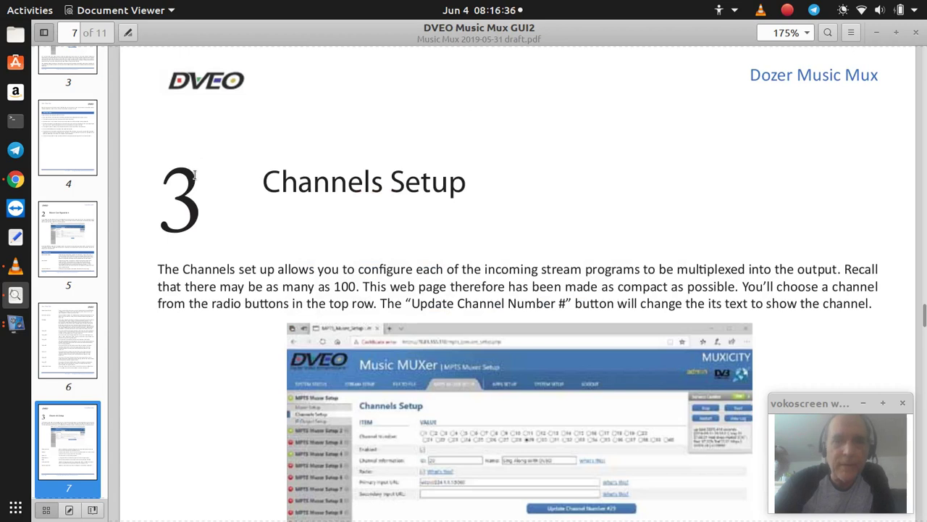
pyautogui.scroll(7, 197, 178)
pyautogui.scroll(15, 199, 174)
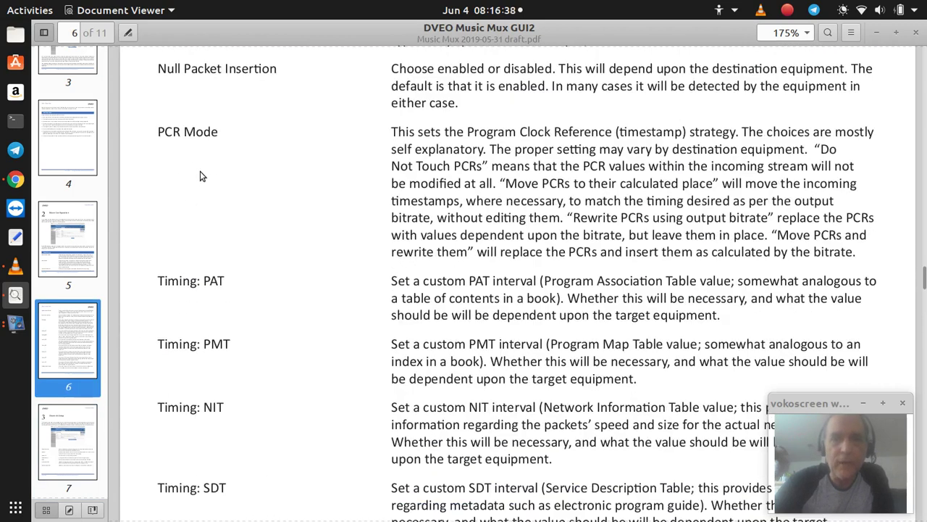
pyautogui.scroll(5, 200, 171)
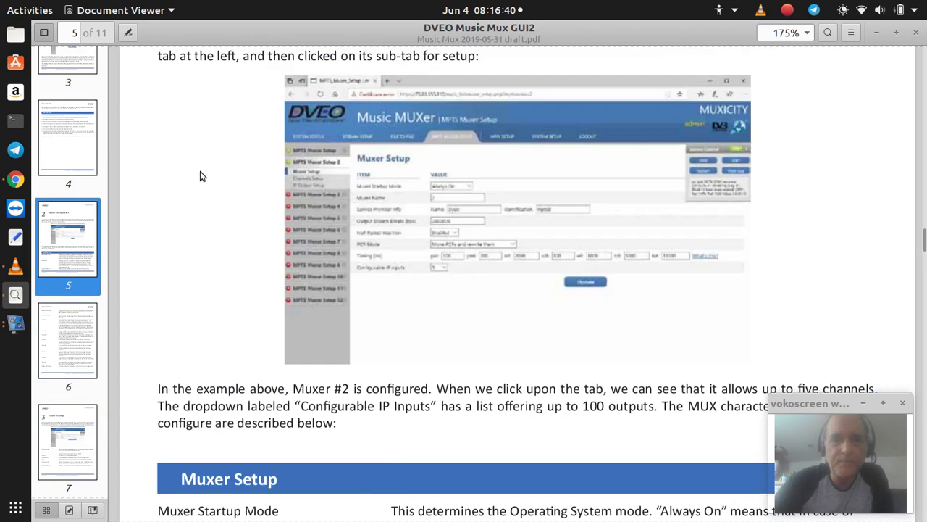
pyautogui.scroll(2, 200, 171)
pyautogui.scroll(-15, 201, 176)
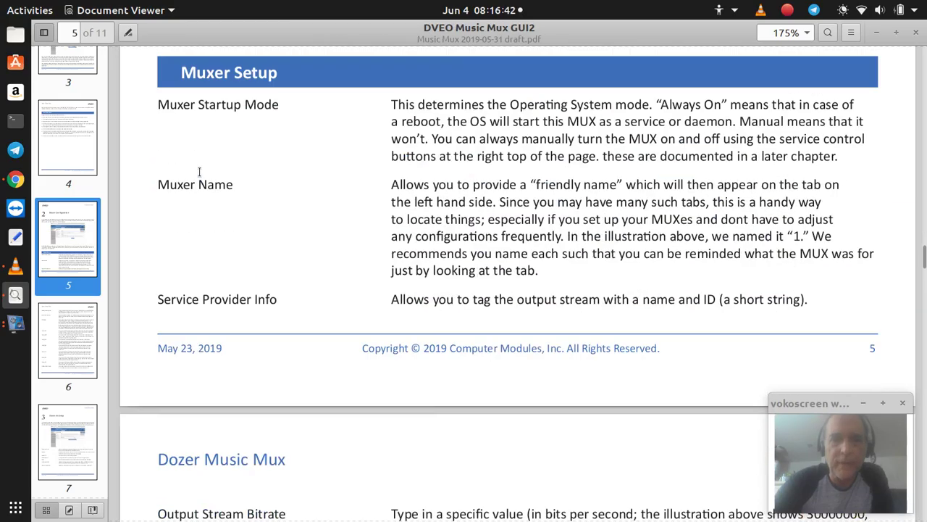
pyautogui.scroll(-15, 200, 175)
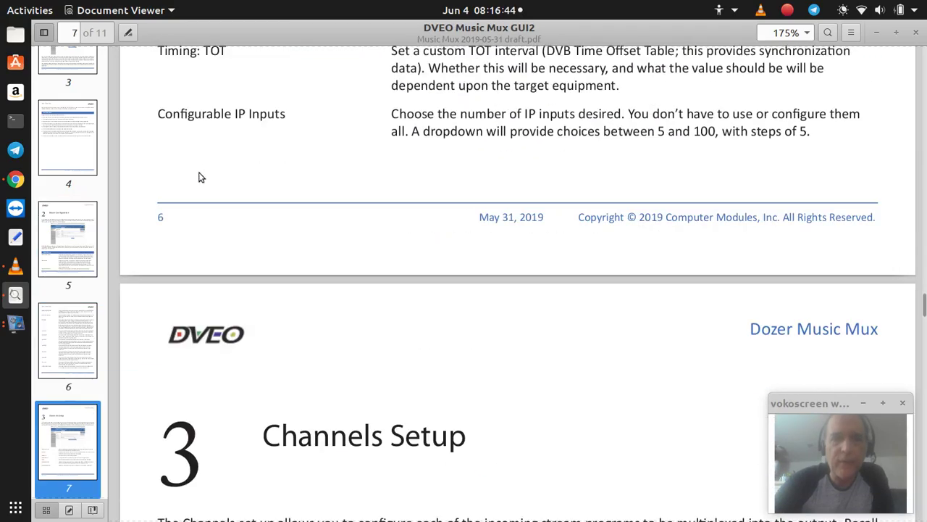
pyautogui.scroll(-3, 198, 173)
pyautogui.scroll(1, 199, 172)
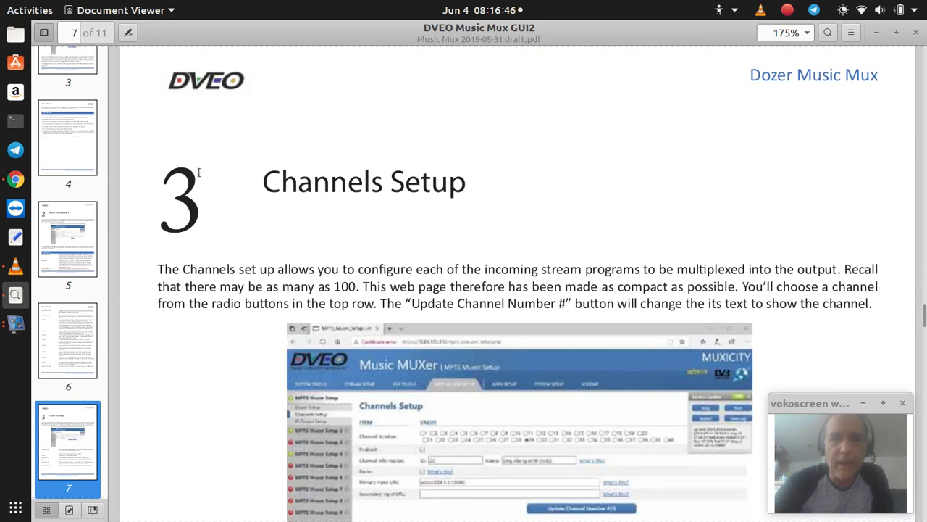
# Review the manual's Channels Setup fields and the IP Output Setup chapter through the secondary output settings
pyautogui.scroll(-16, 341, 203)
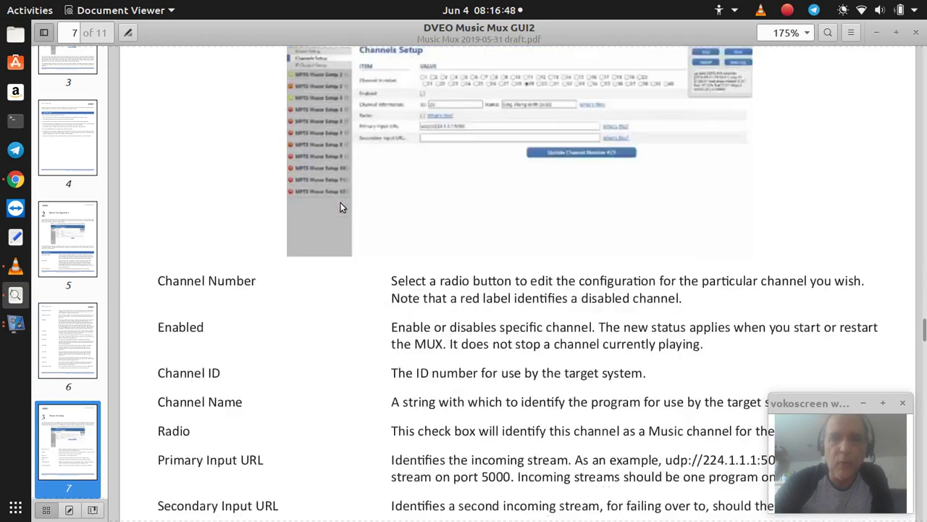
pyautogui.scroll(-9, 341, 206)
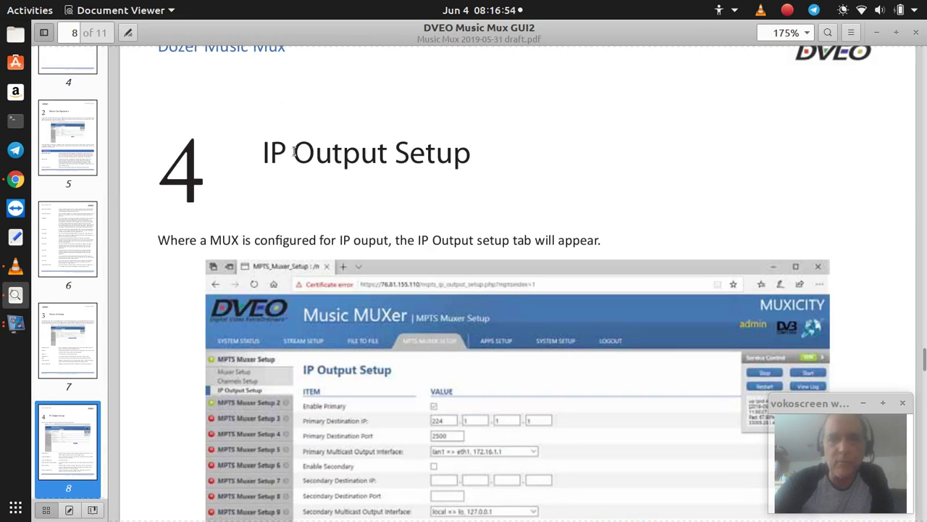
pyautogui.scroll(-1, 294, 154)
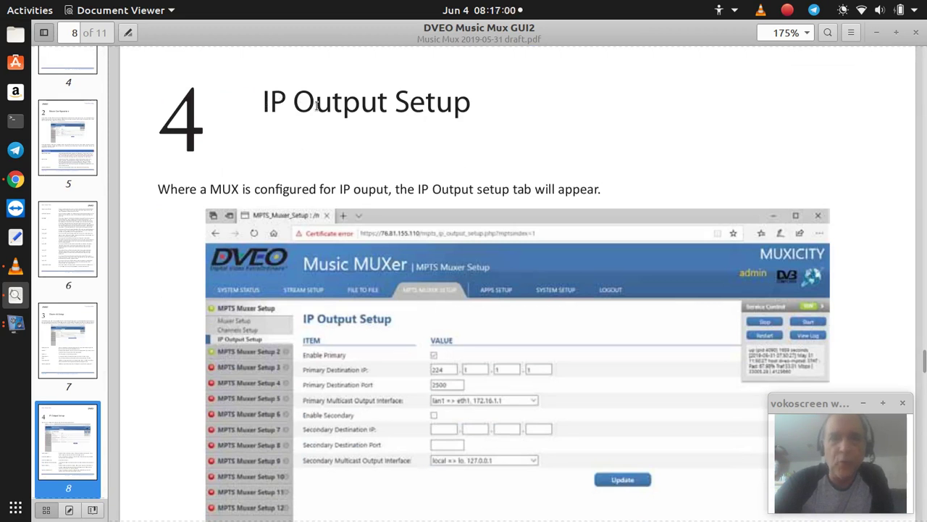
pyautogui.scroll(-5, 317, 105)
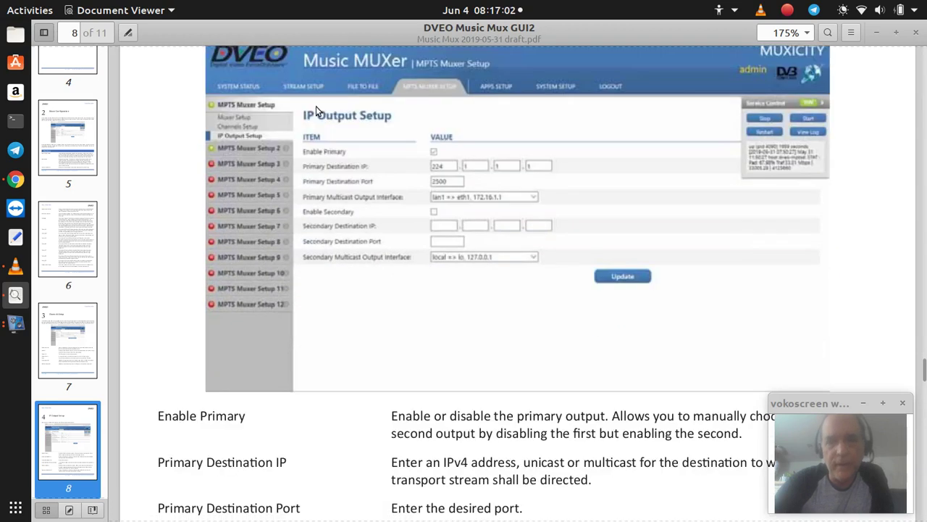
pyautogui.scroll(-6, 316, 106)
pyautogui.scroll(-10, 316, 109)
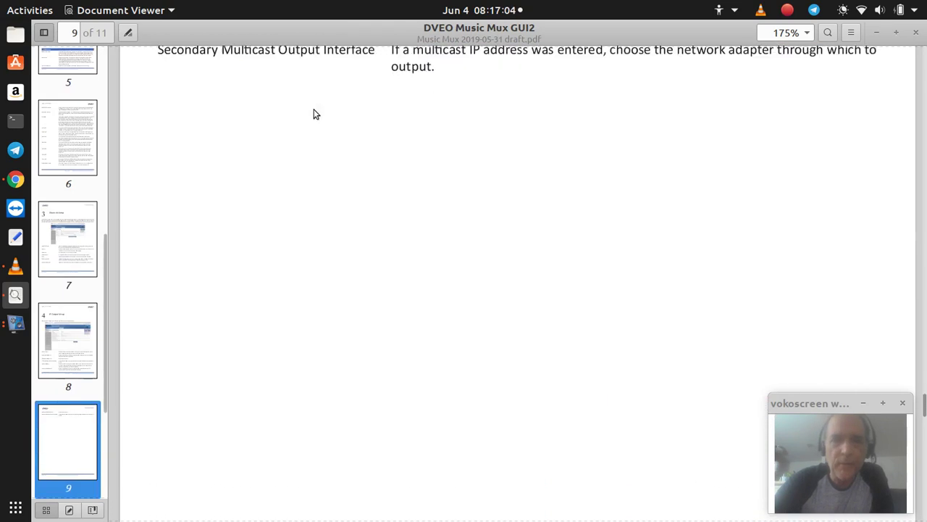
pyautogui.scroll(5, 482, 195)
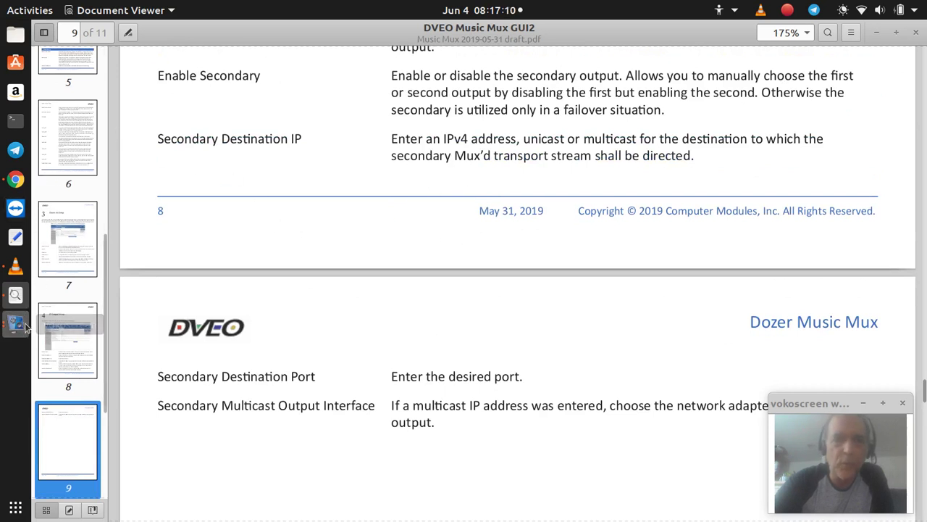
# Switch to Chrome and compare the Stream Setup pages of the two DVEO devices, highlighting the 66 in the second device's address
pyautogui.click(17, 181)
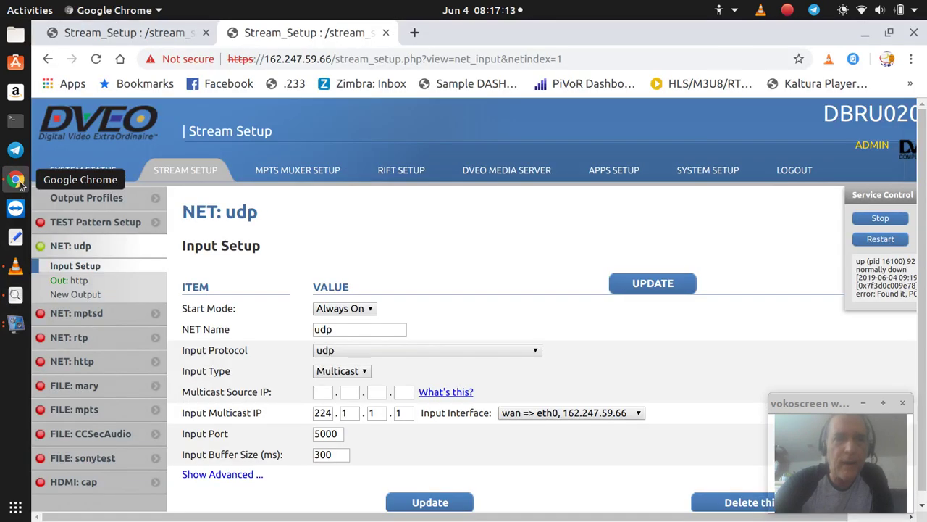
pyautogui.click(151, 34)
pyautogui.scroll(5, 268, 172)
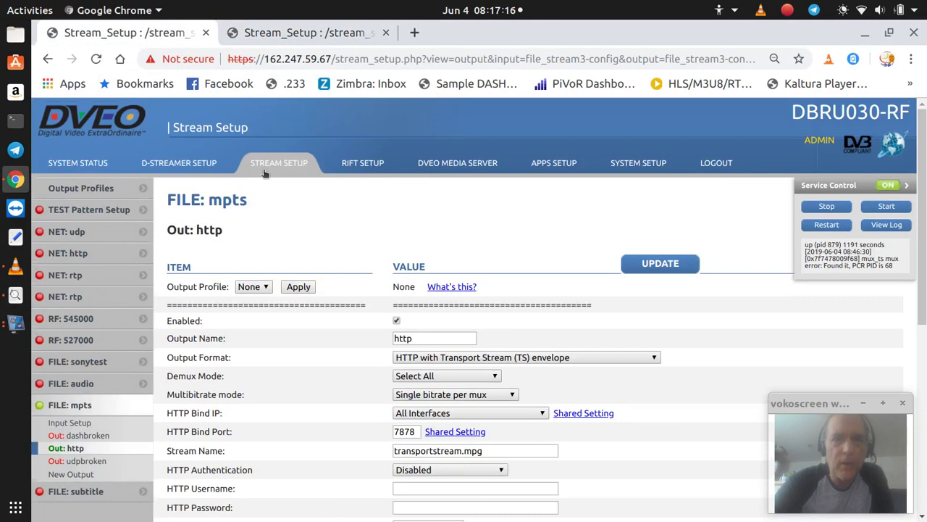
pyautogui.click(301, 36)
pyautogui.click(174, 34)
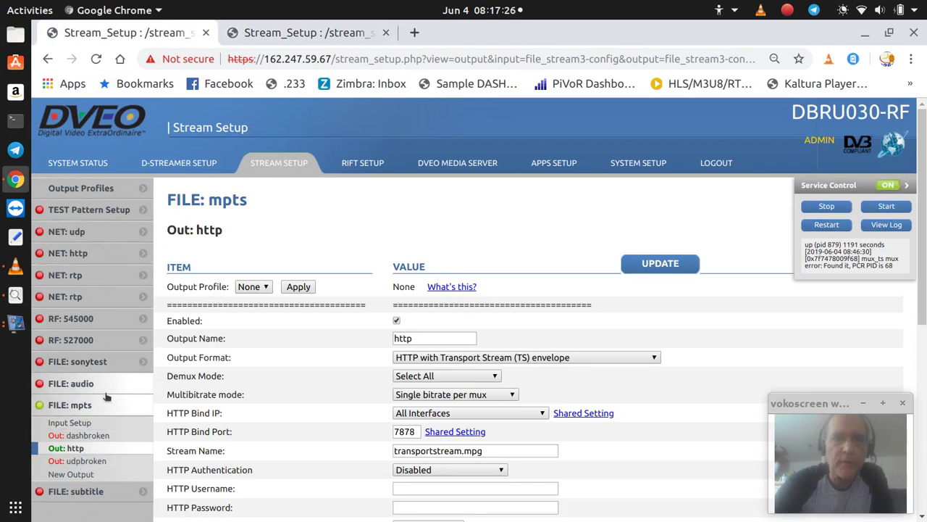
pyautogui.click(293, 32)
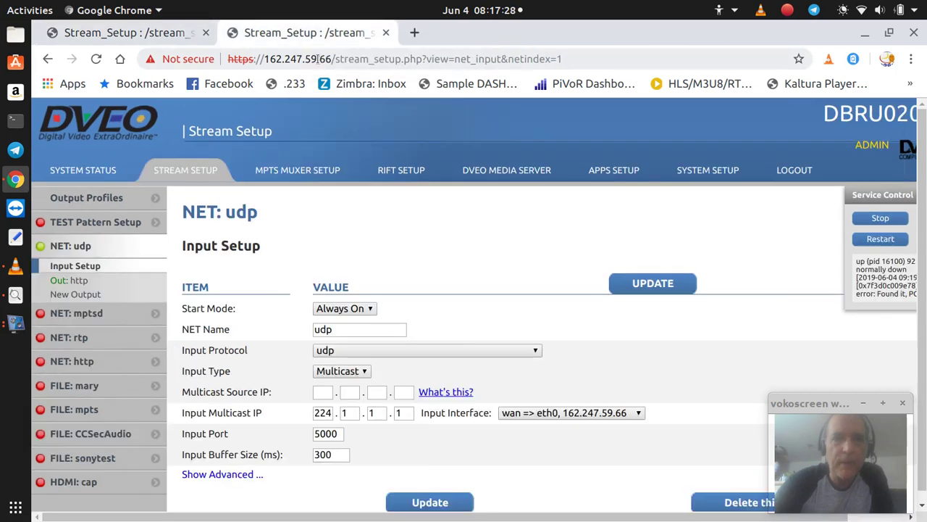
pyautogui.moveTo(320, 59); pyautogui.dragTo(332, 59)
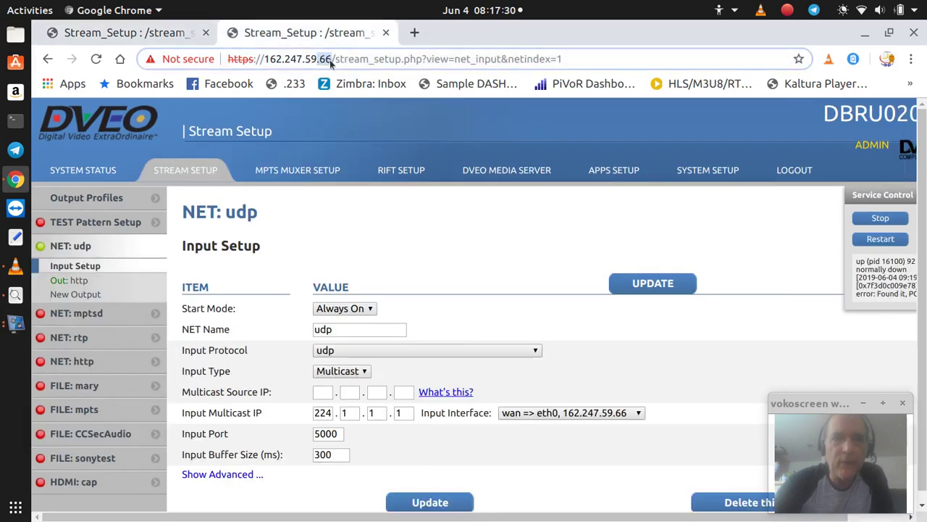
# Open the Muxer Setup page of MPTS Muxer Setup 2 on the 162.247.59.66 device
pyautogui.click(296, 178)
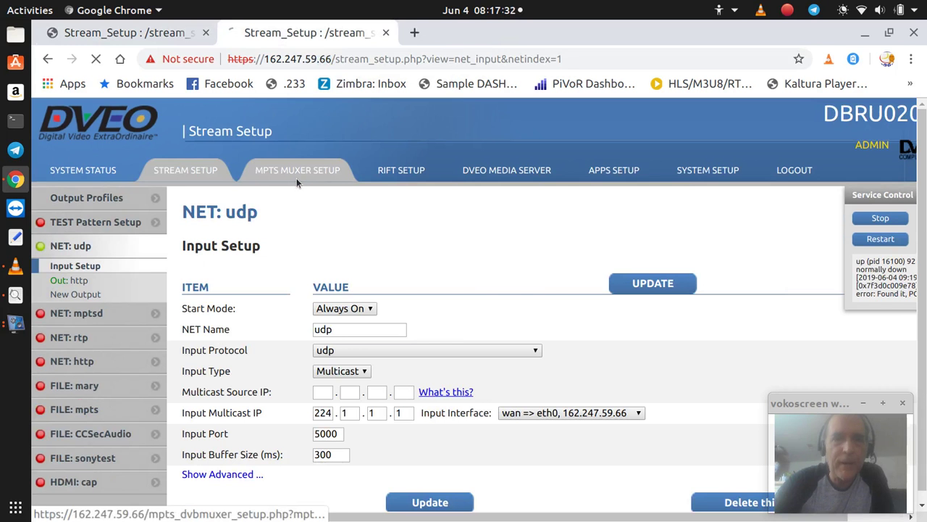
pyautogui.click(85, 271)
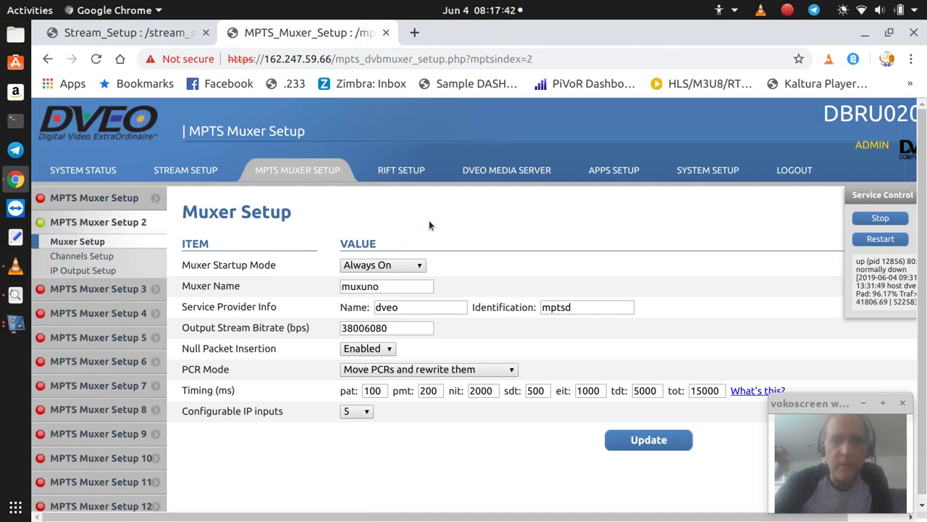
pyautogui.scroll(-1, 431, 226)
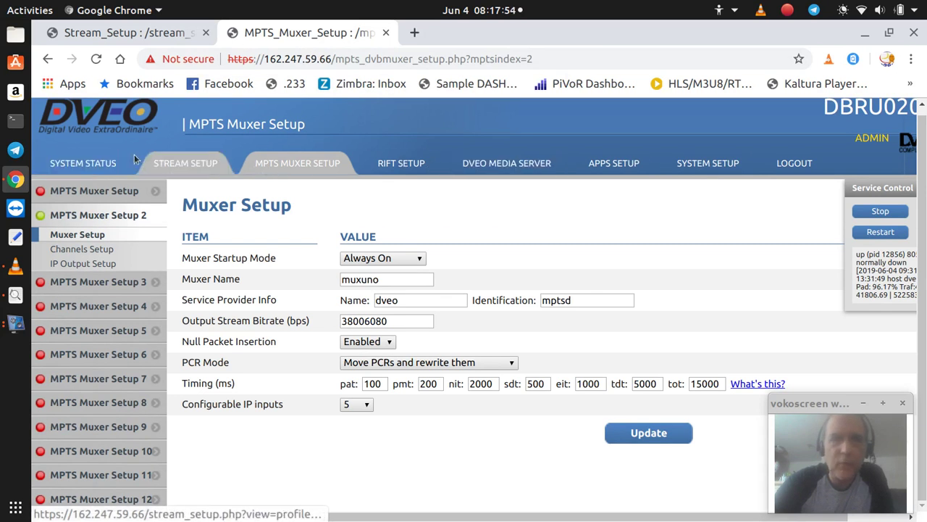
# Open the Multicast Routing page under Network Status in the device's System Status section
pyautogui.click(104, 163)
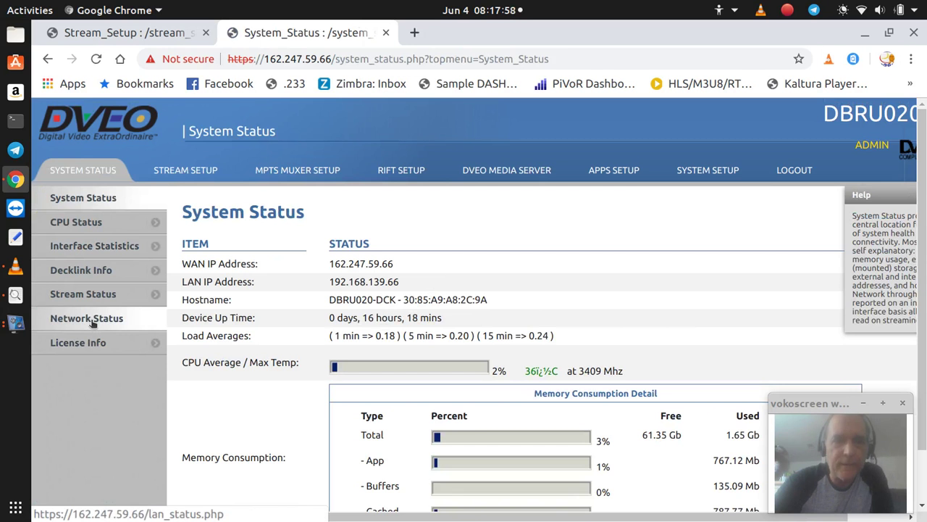
pyautogui.click(91, 322)
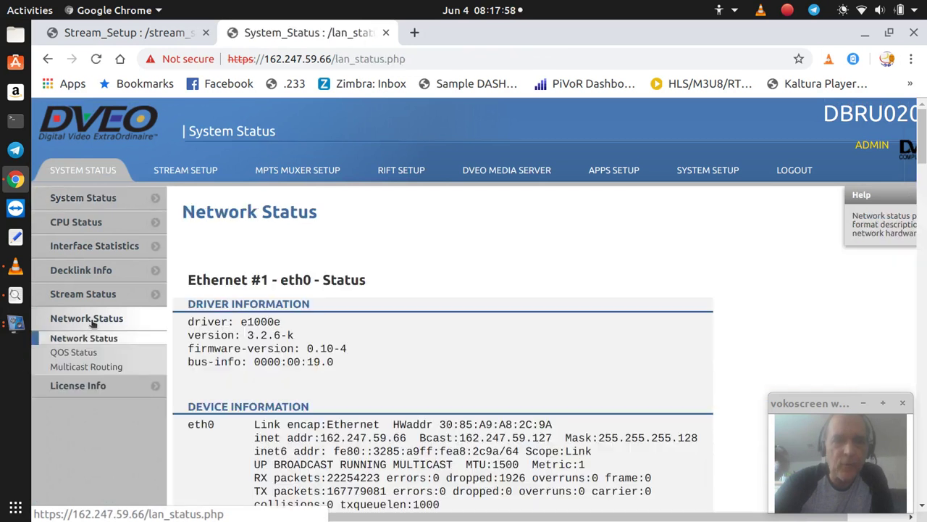
pyautogui.click(97, 368)
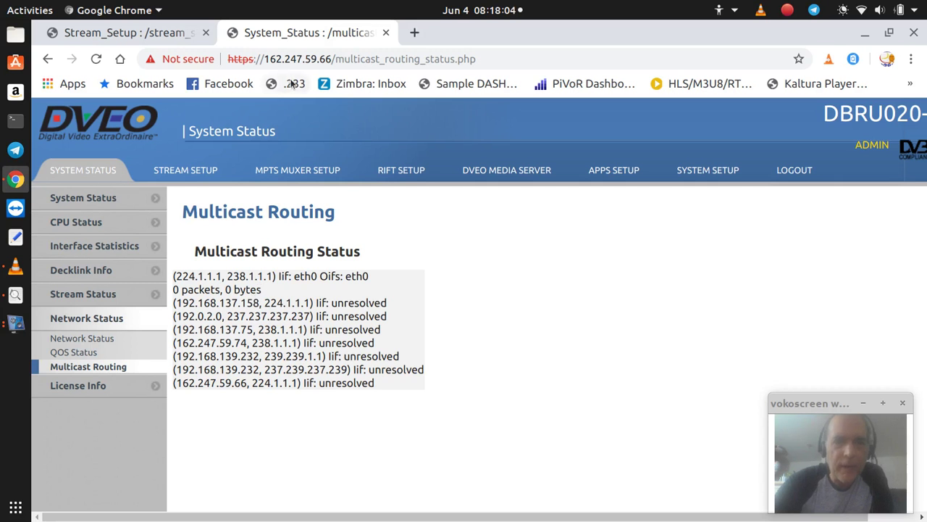
# Examine the multicast routing entries, highlighting the 162.247.59.66, 224.1.1.1 route and its source address
pyautogui.doubleClick(323, 59)
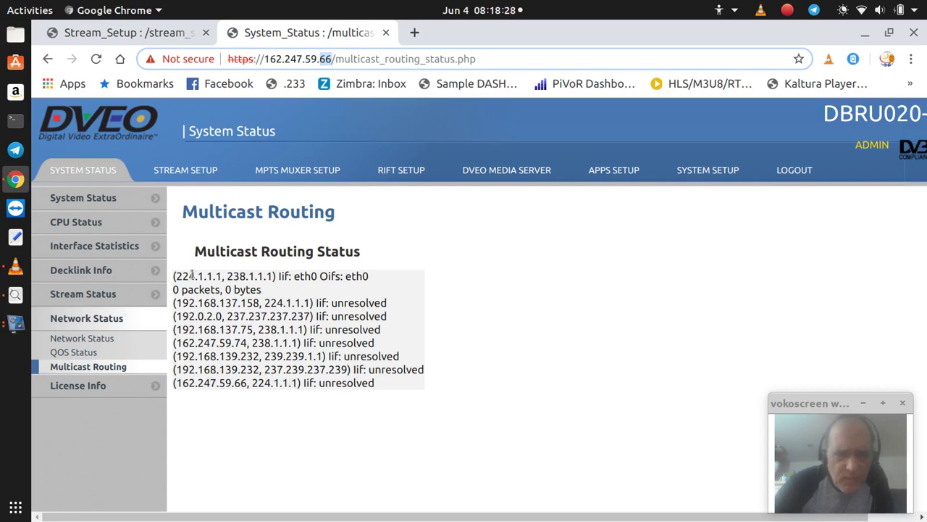
pyautogui.moveTo(175, 276); pyautogui.dragTo(362, 396)
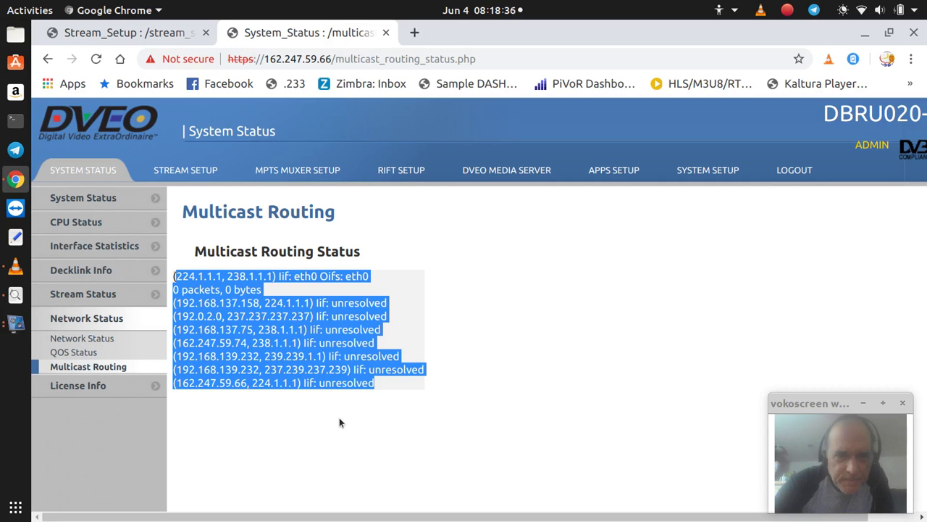
pyautogui.click(257, 391)
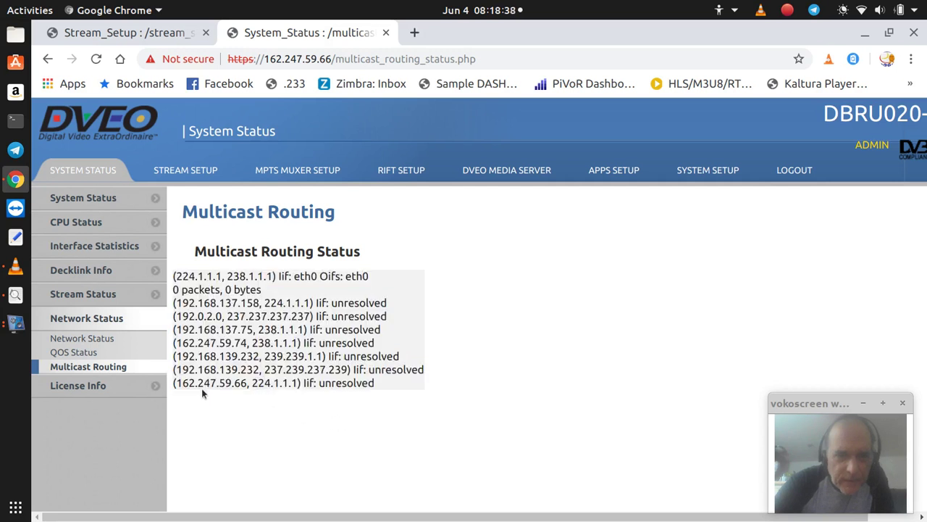
pyautogui.moveTo(177, 384); pyautogui.dragTo(299, 383)
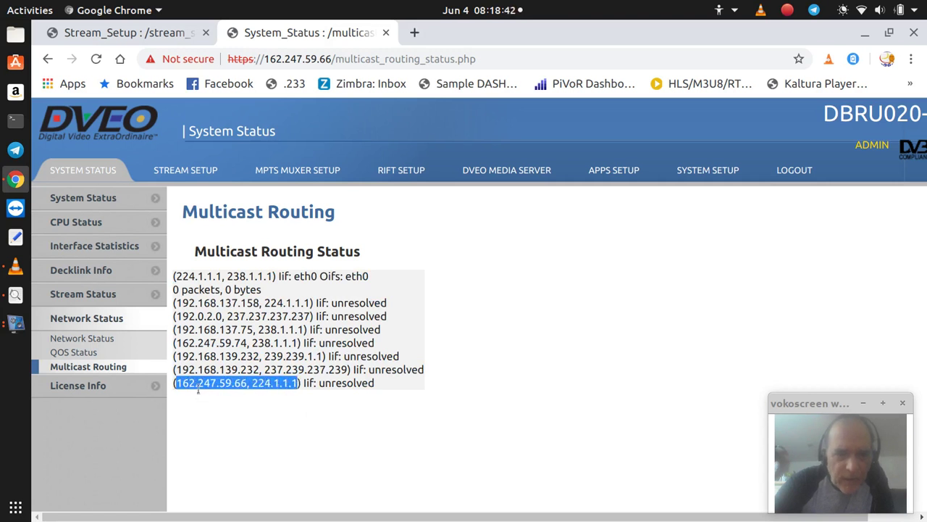
pyautogui.click(272, 406)
pyautogui.moveTo(247, 384); pyautogui.dragTo(176, 384)
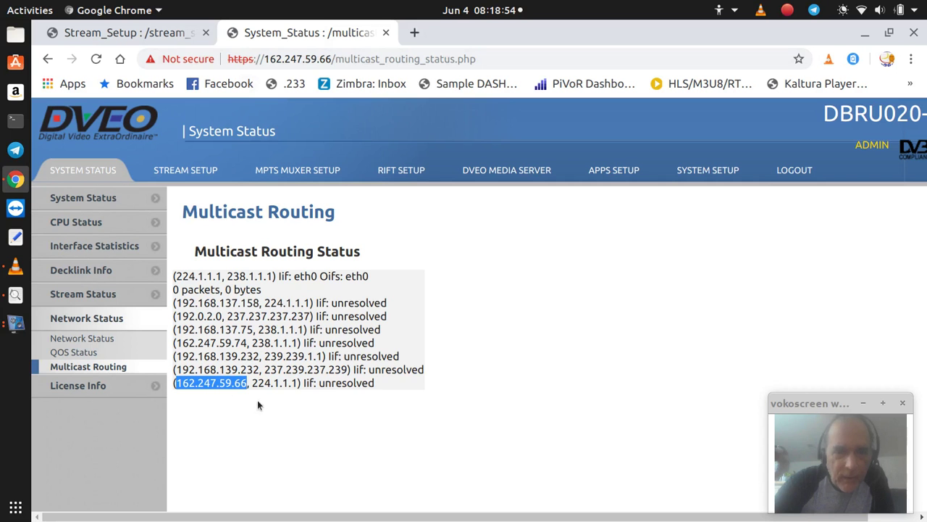
# Highlight the group address of the 162.247.59.66, 224.1.1.1 route, and return to the Muxer Setup page of MPTS Muxer Setup 2
pyautogui.moveTo(252, 382); pyautogui.dragTo(295, 383)
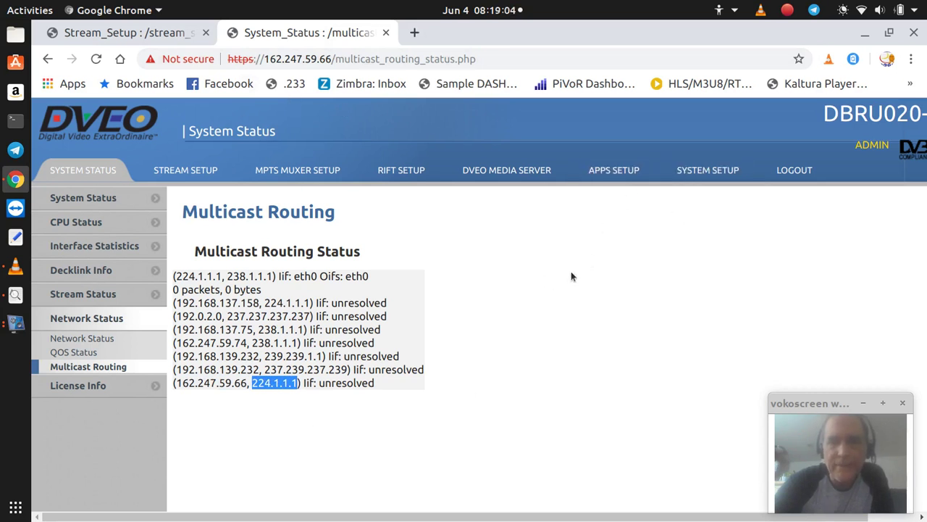
pyautogui.click(187, 170)
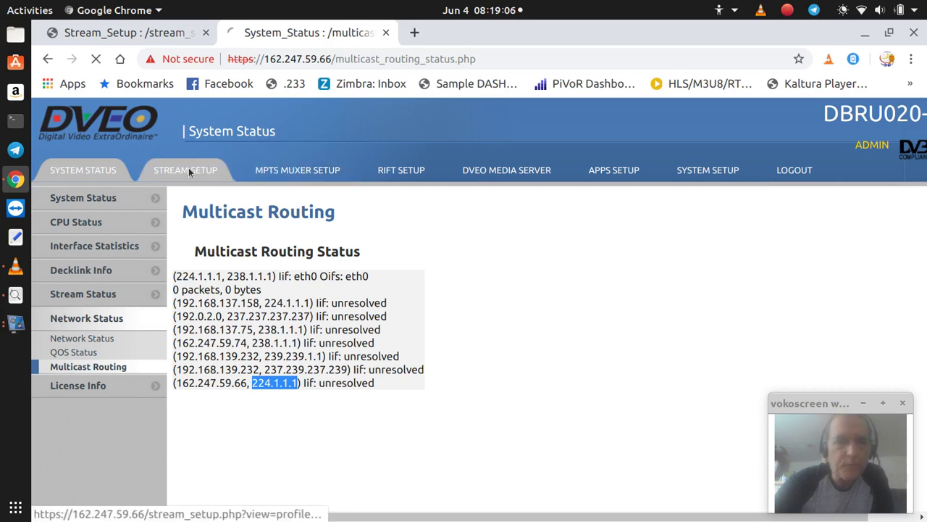
pyautogui.click(284, 171)
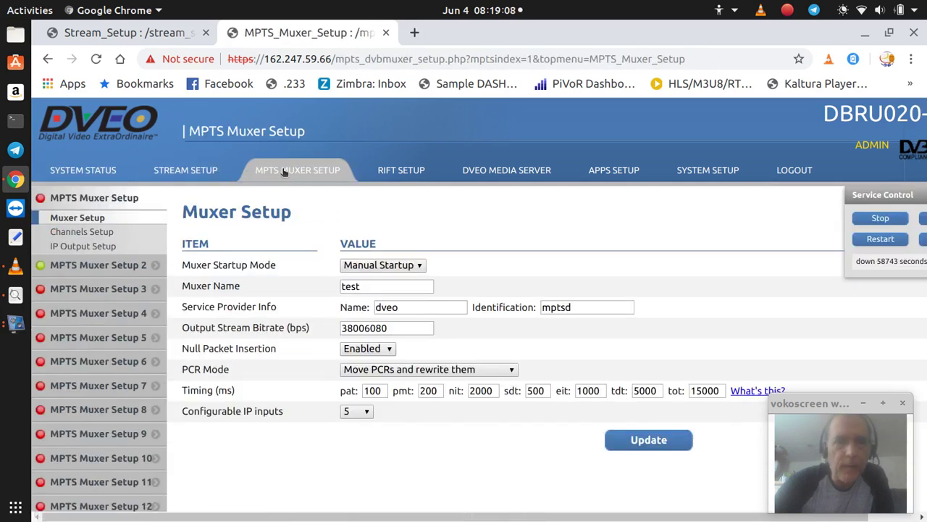
pyautogui.click(112, 266)
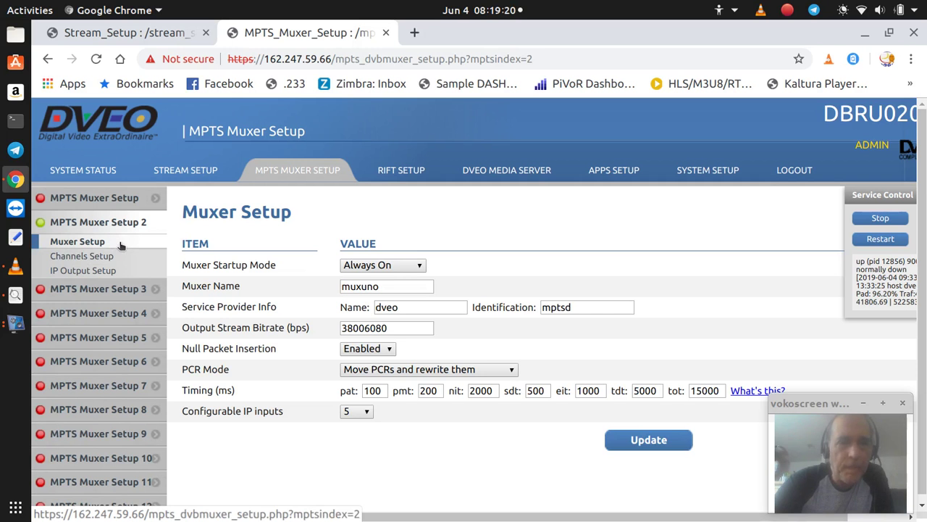
pyautogui.moveTo(185, 210); pyautogui.dragTo(317, 211)
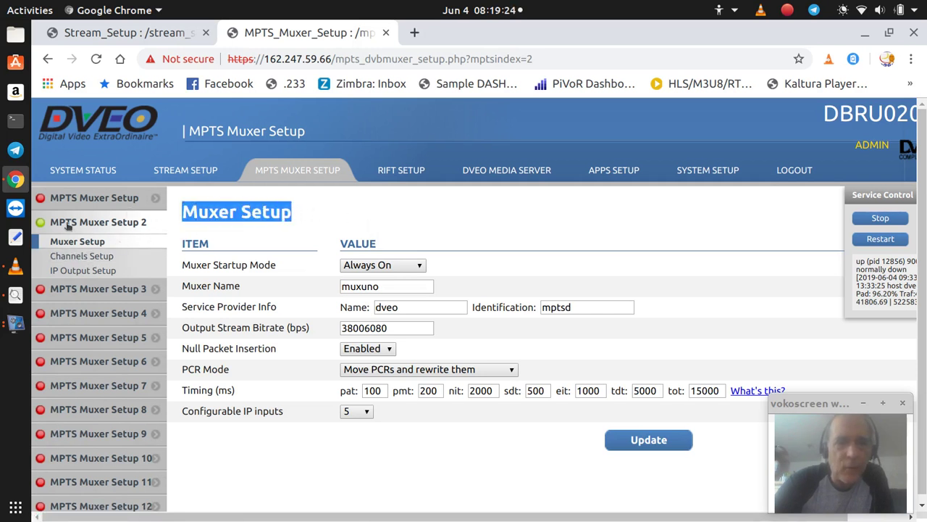
pyautogui.scroll(-1, 91, 464)
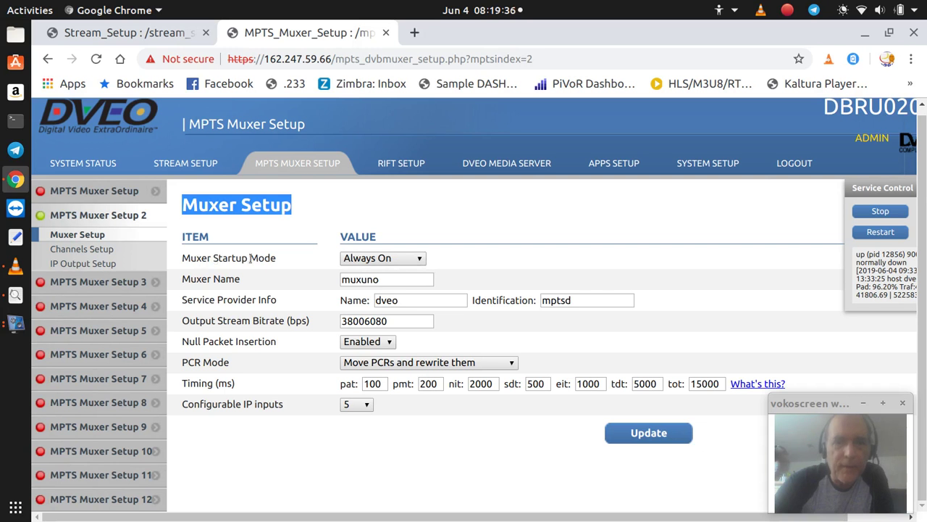
# Check the Muxer Startup Mode choices and highlight the muxer's name
pyautogui.click(380, 260)
pyautogui.click(380, 266)
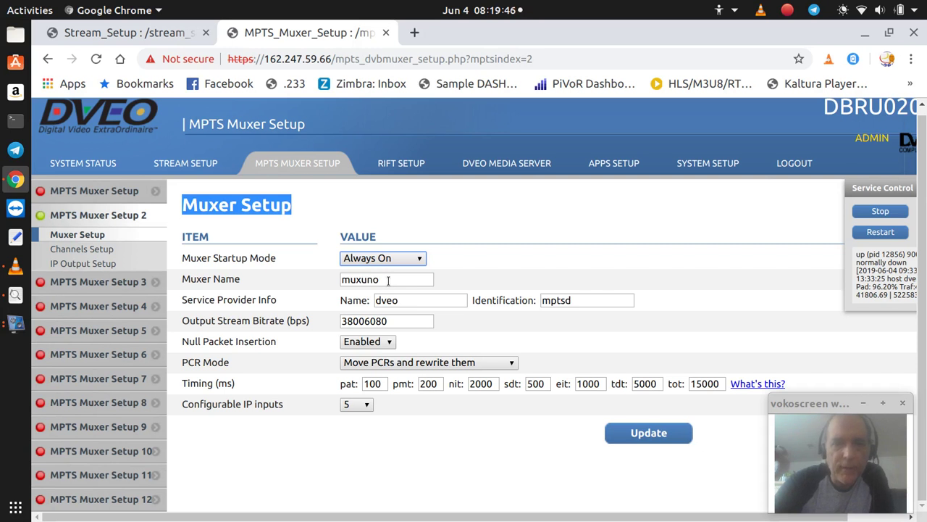
pyautogui.click(388, 281)
pyautogui.moveTo(388, 281); pyautogui.dragTo(343, 280)
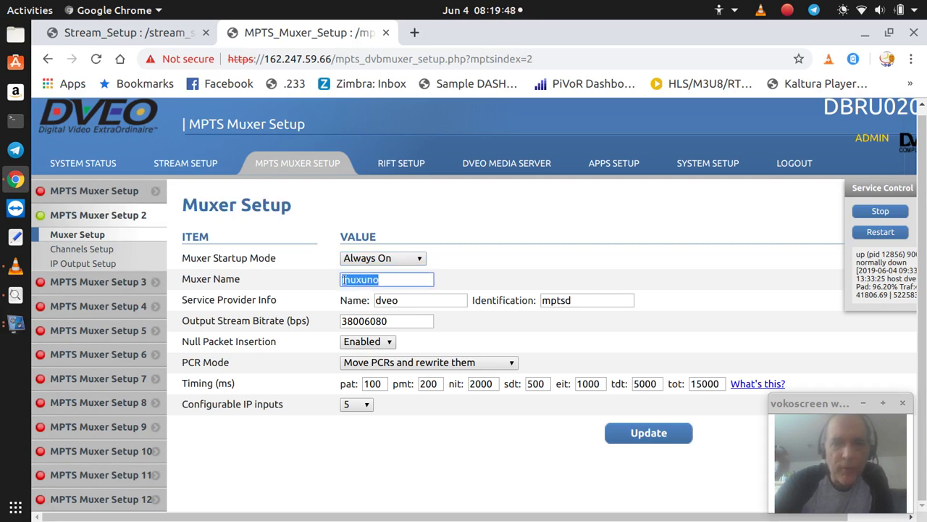
# Highlight the name and the identification in the Service Provider Info
pyautogui.click(431, 301)
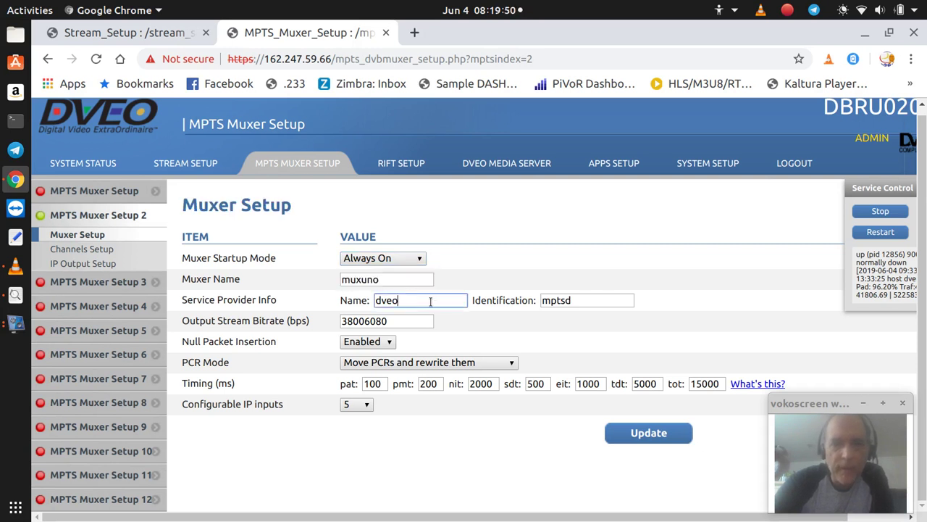
pyautogui.doubleClick(432, 302)
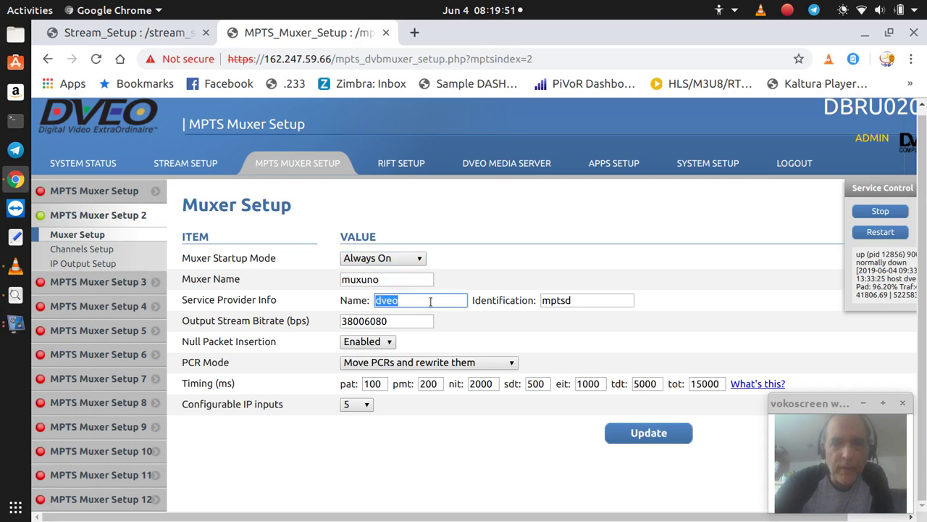
pyautogui.click(588, 301)
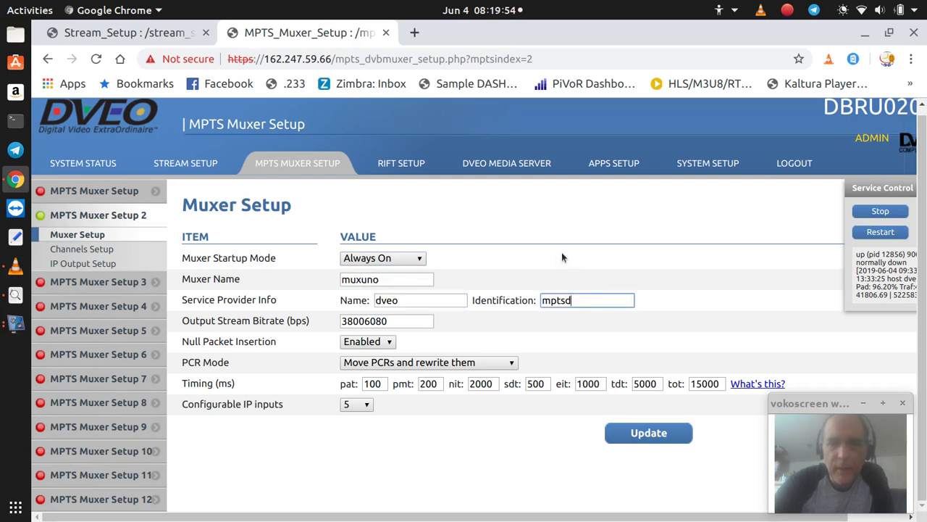
pyautogui.moveTo(580, 300); pyautogui.dragTo(543, 303)
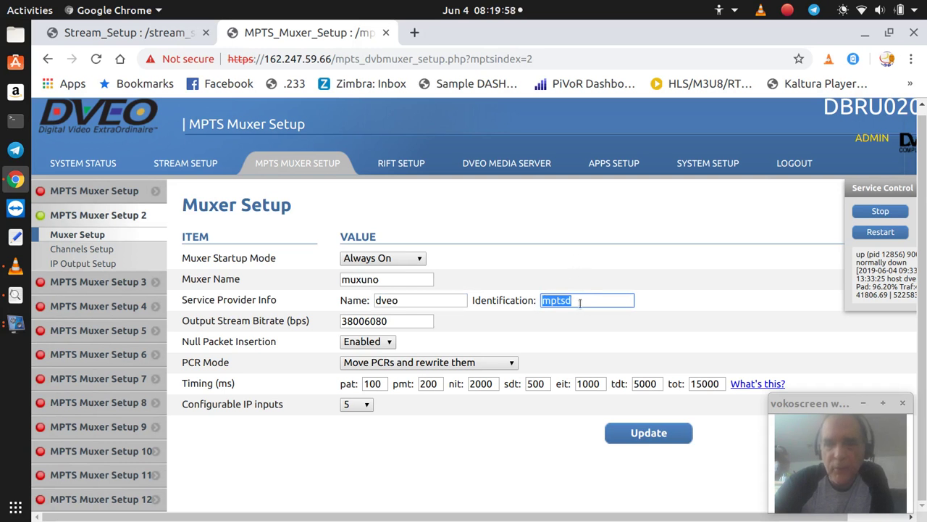
# Examine the output stream bitrate and the available Null Packet Insertion and PCR Mode options, leaving the settings as they are
pyautogui.moveTo(390, 324); pyautogui.dragTo(342, 323)
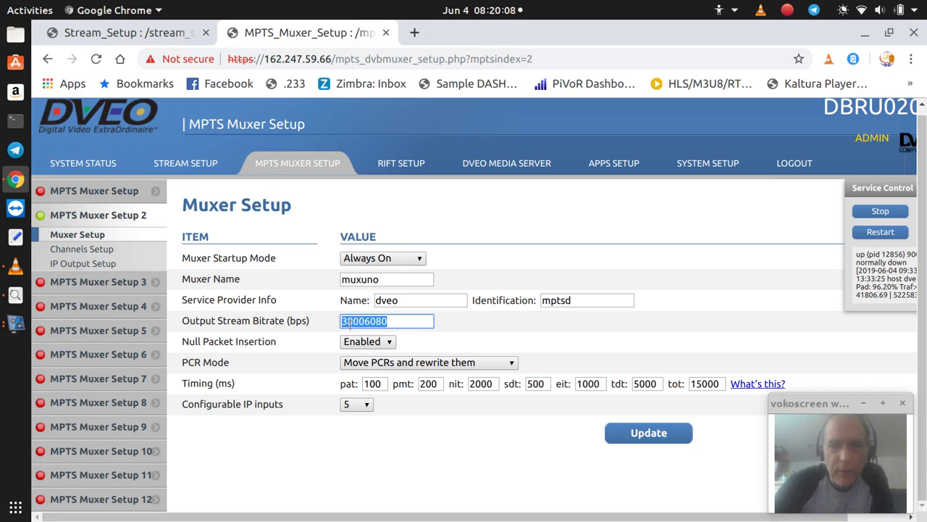
pyautogui.click(373, 320)
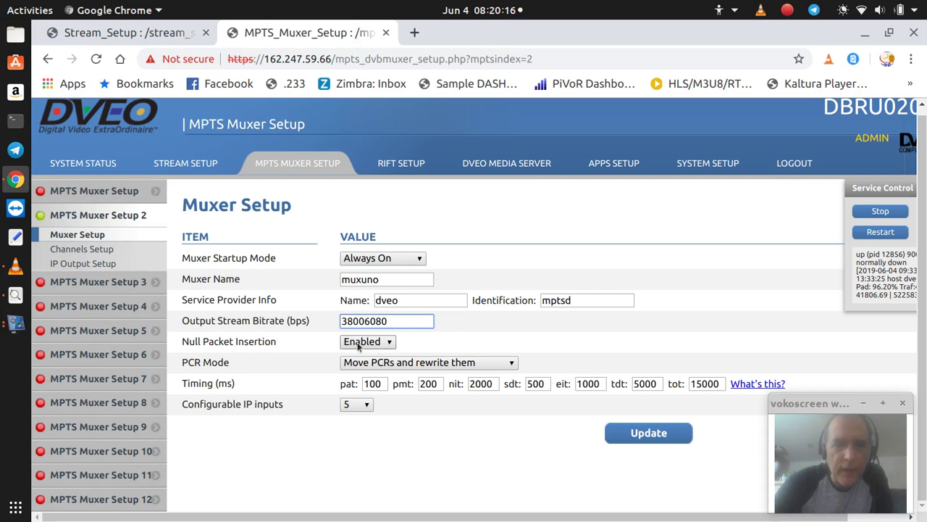
pyautogui.click(357, 346)
pyautogui.click(358, 352)
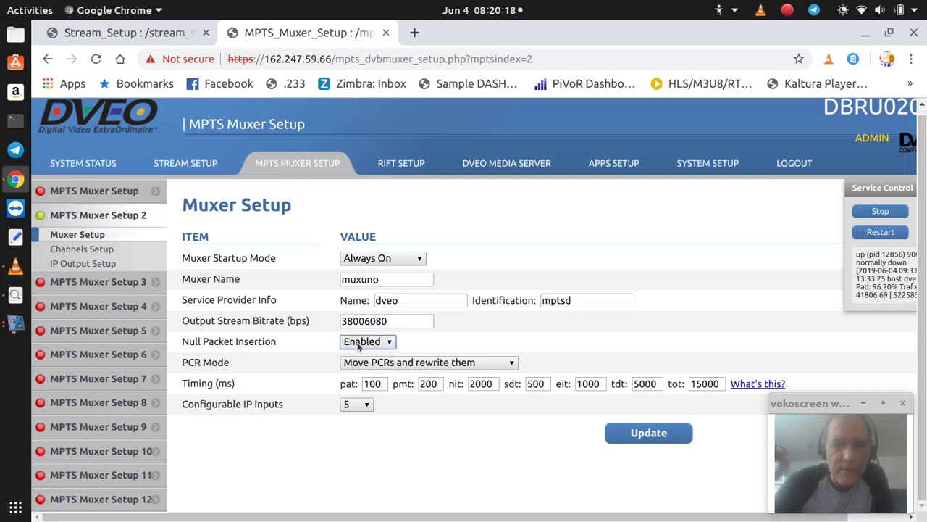
pyautogui.click(368, 364)
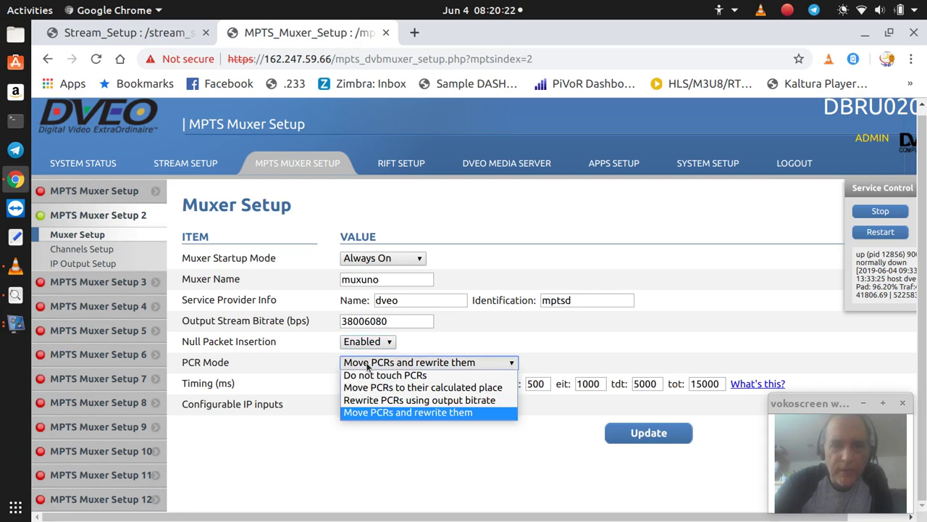
pyautogui.click(367, 364)
# Highlight the row of timing values and view the choices for Configurable IP inputs without changing the selection
pyautogui.moveTo(339, 384); pyautogui.dragTo(783, 403)
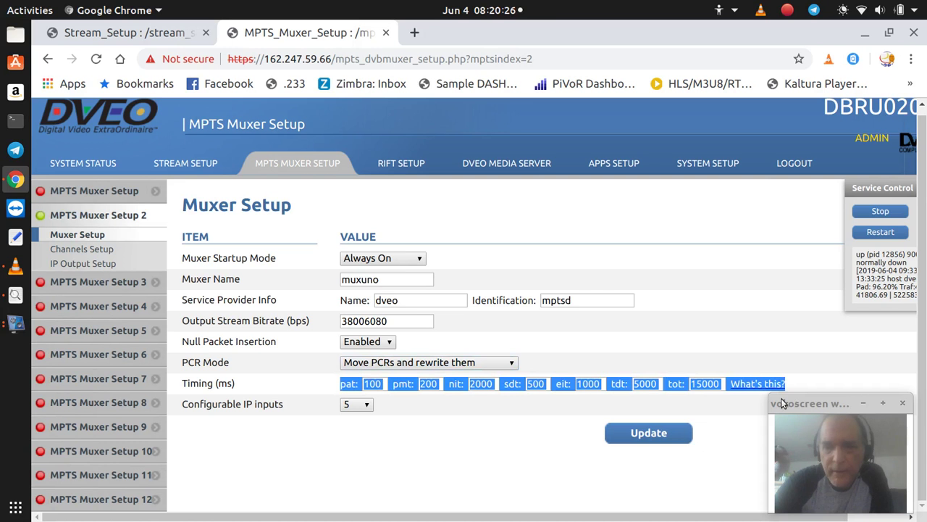
pyautogui.click(549, 441)
pyautogui.moveTo(758, 386)
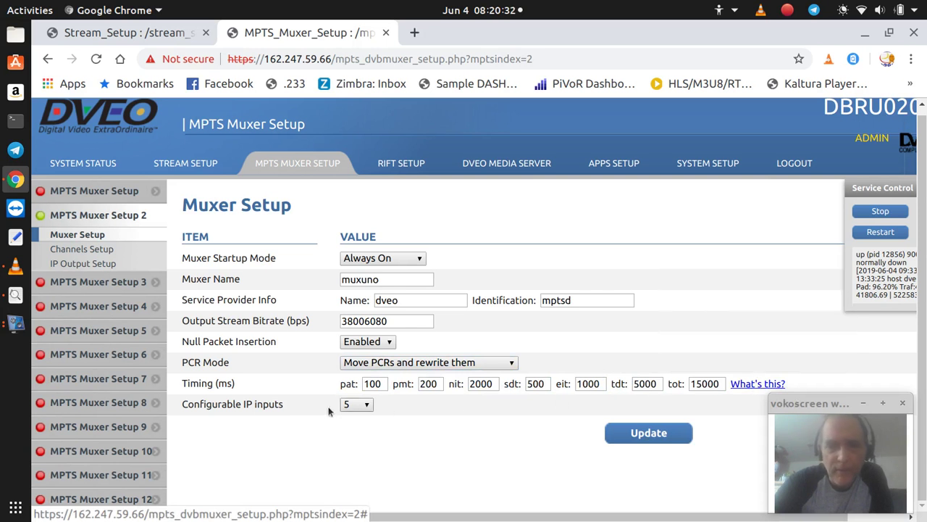
pyautogui.click(367, 407)
pyautogui.click(367, 406)
pyautogui.click(368, 406)
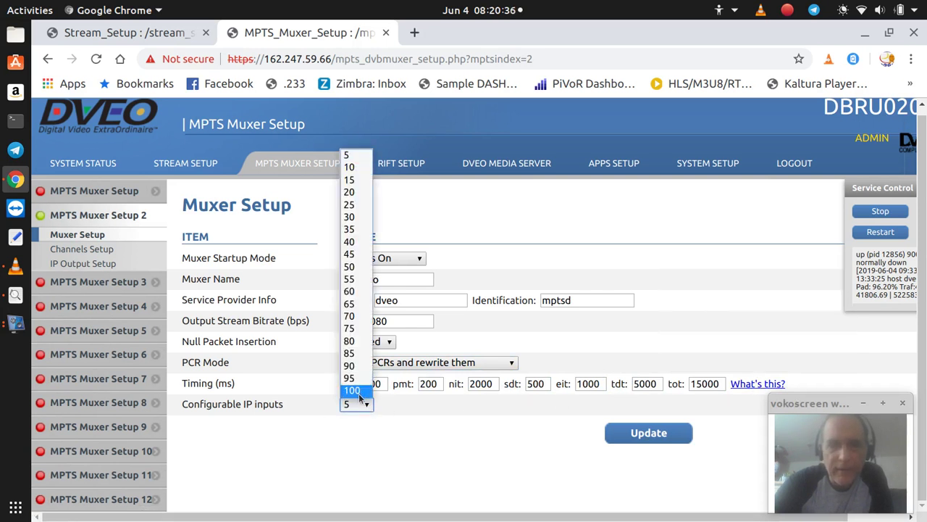
pyautogui.click(415, 424)
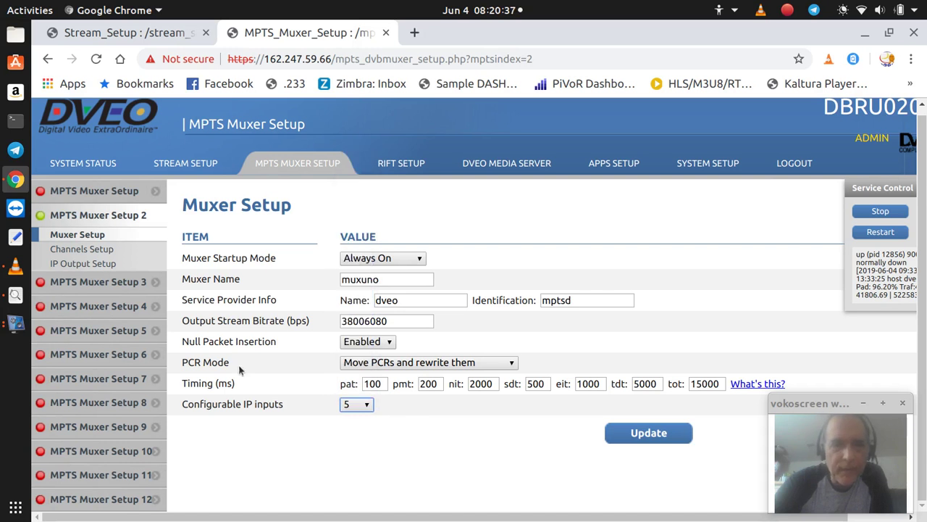
# Open the Channels Setup page of MPTS Muxer Setup 2 and go through the settings of channels 1 to 4
pyautogui.click(82, 251)
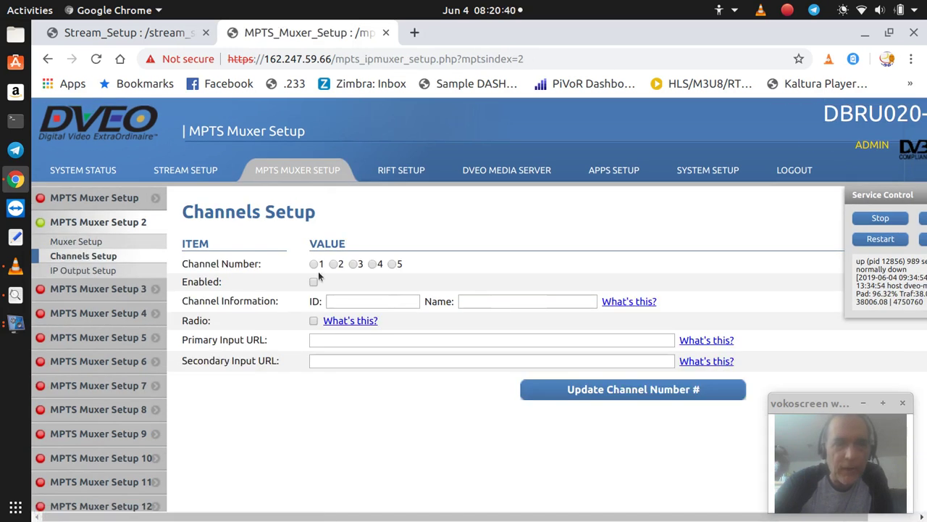
pyautogui.click(316, 266)
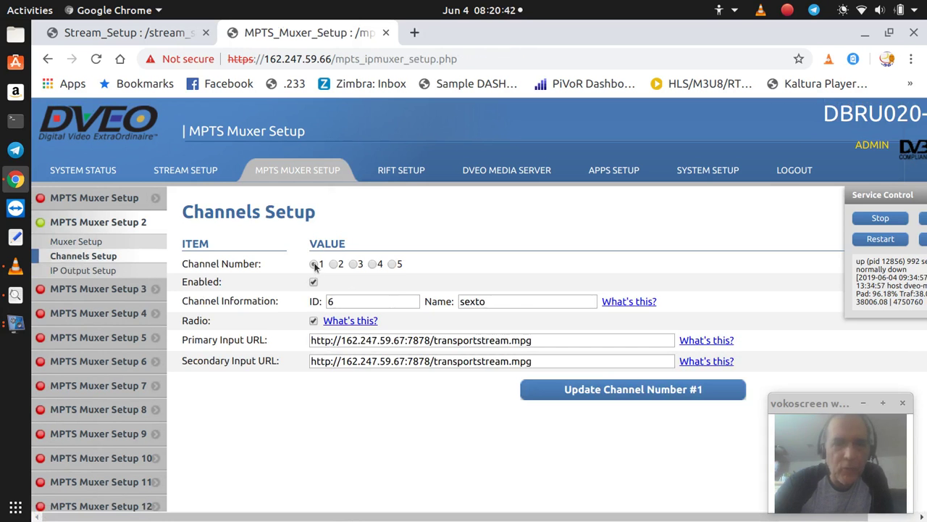
pyautogui.click(334, 264)
pyautogui.click(352, 264)
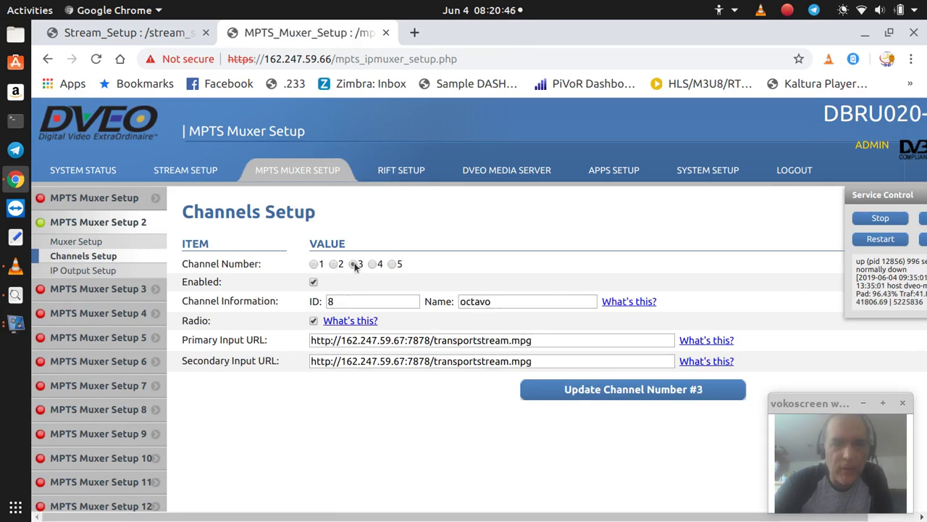
pyautogui.click(372, 264)
pyautogui.click(314, 265)
pyautogui.click(334, 264)
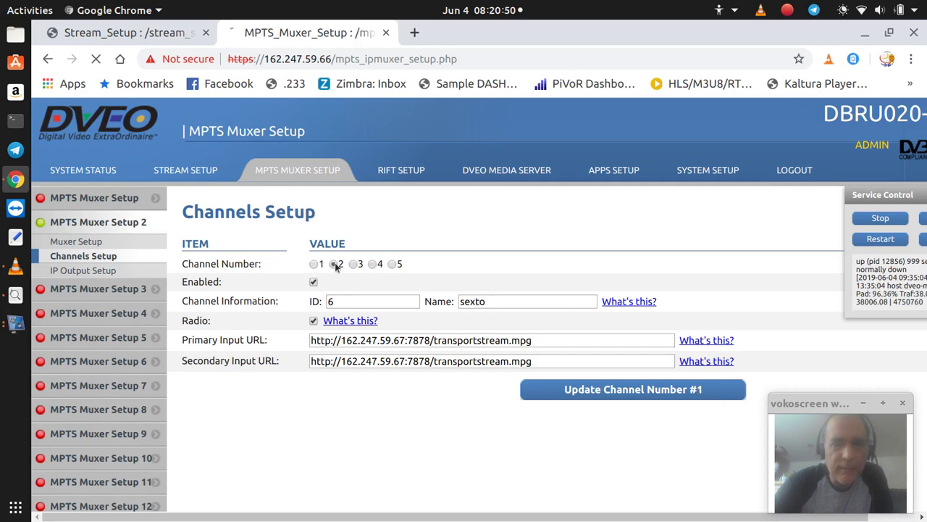
pyautogui.click(353, 265)
pyautogui.click(371, 265)
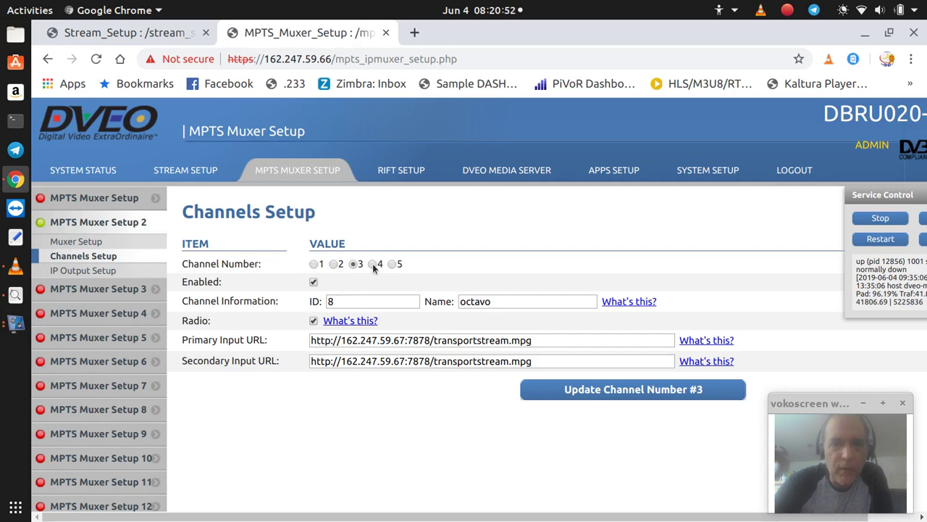
# Display channel 1 and inspect its name, highlighting its whole primary input URL
pyautogui.click(314, 265)
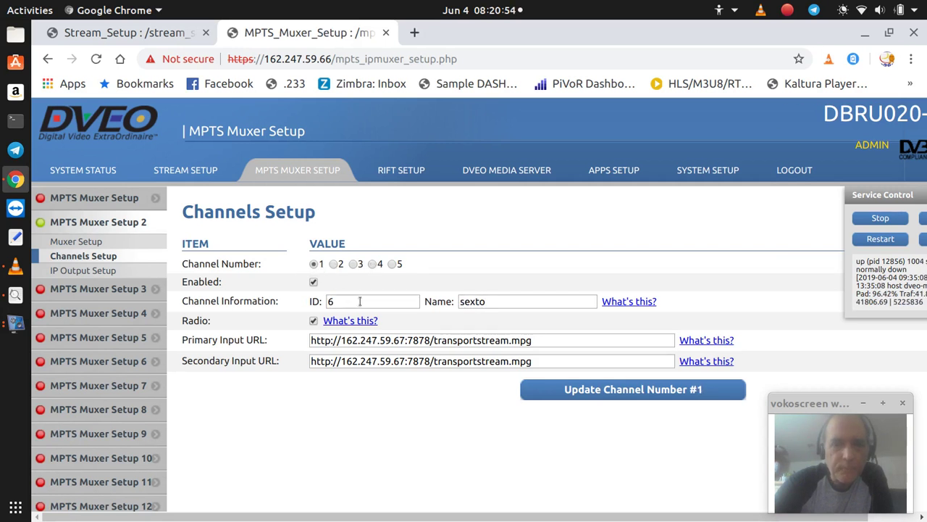
pyautogui.click(493, 301)
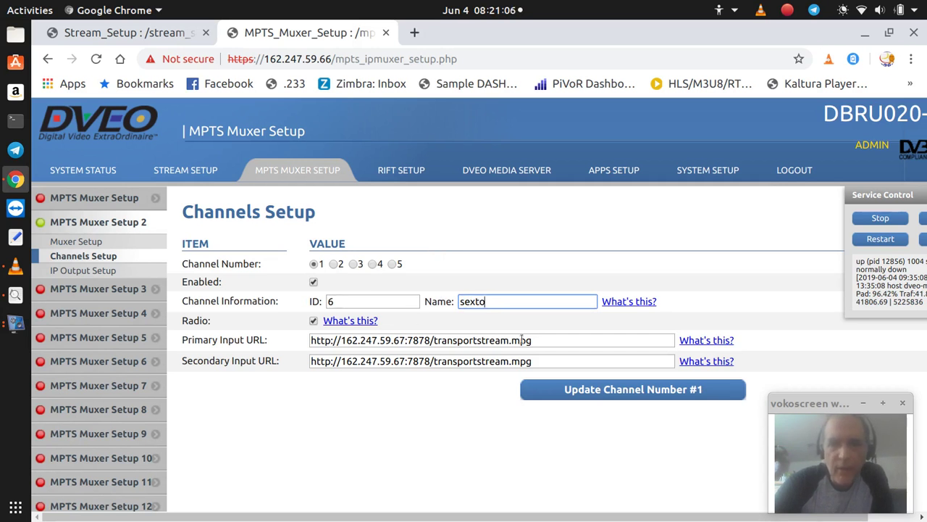
pyautogui.moveTo(548, 340); pyautogui.dragTo(310, 339)
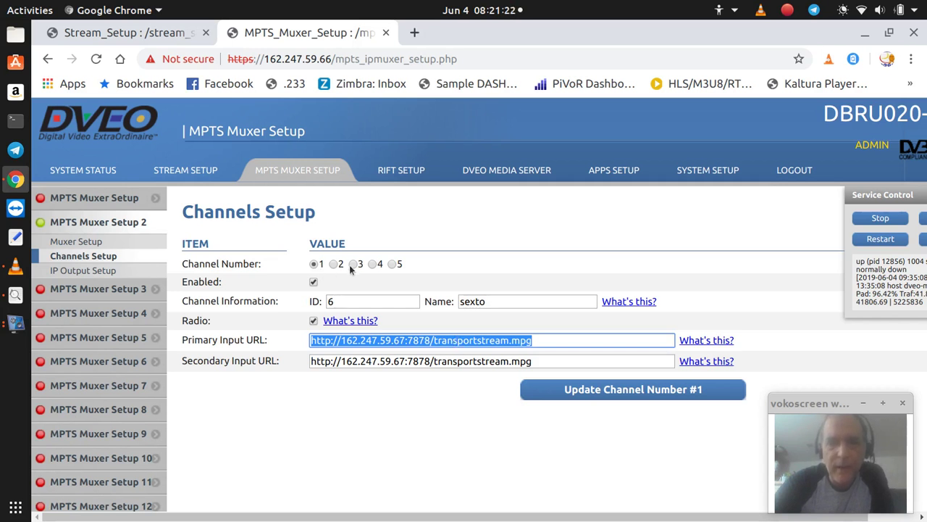
# Compare the IDs, names and input URLs of channels 1 to 4, ending on channel 1
pyautogui.click(373, 264)
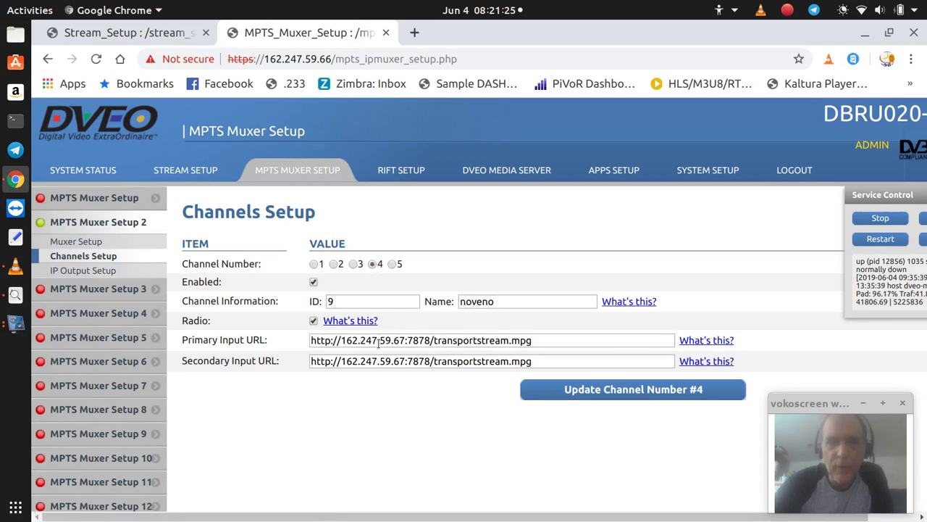
pyautogui.click(314, 264)
pyautogui.click(335, 263)
pyautogui.click(353, 264)
pyautogui.click(374, 263)
pyautogui.click(404, 341)
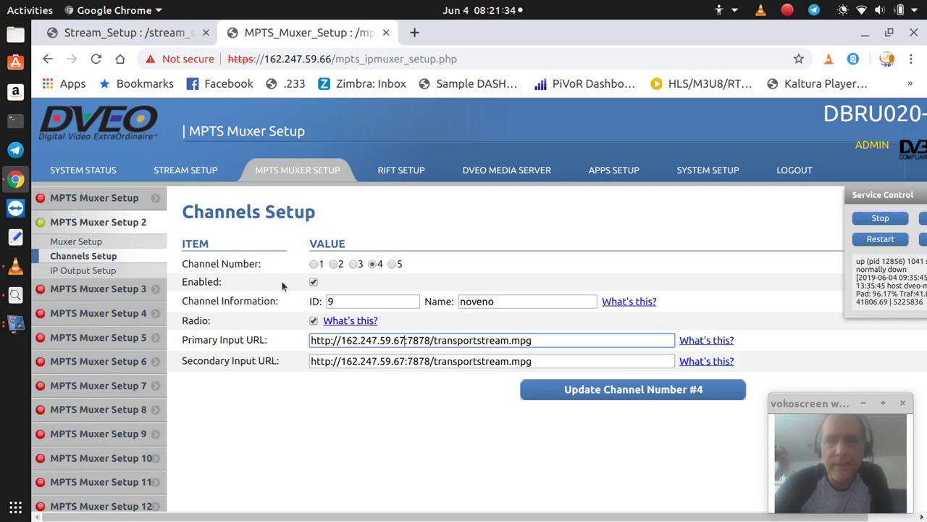
pyautogui.click(543, 360)
pyautogui.click(539, 341)
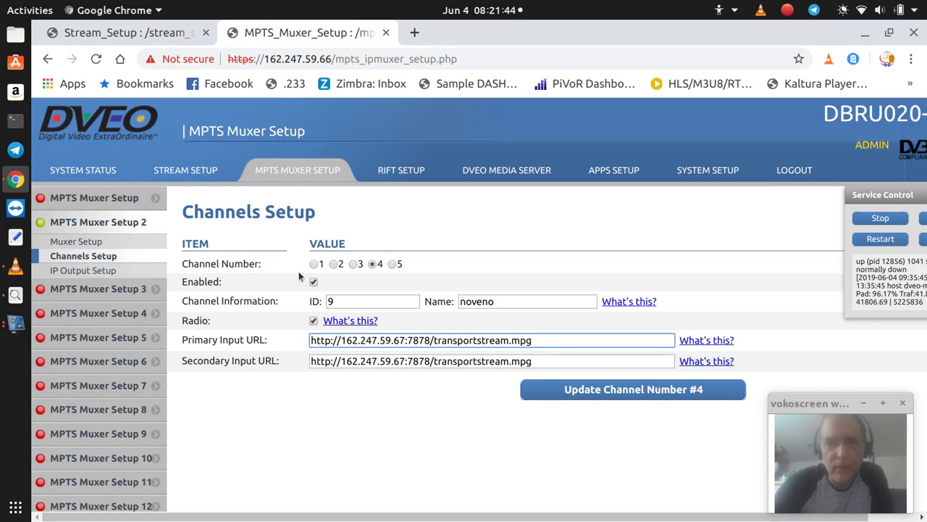
pyautogui.click(334, 265)
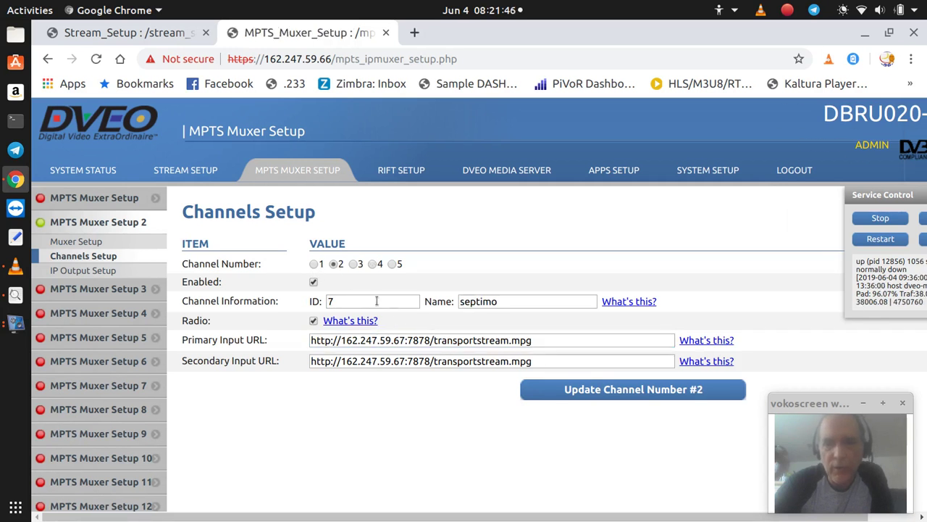
pyautogui.click(314, 264)
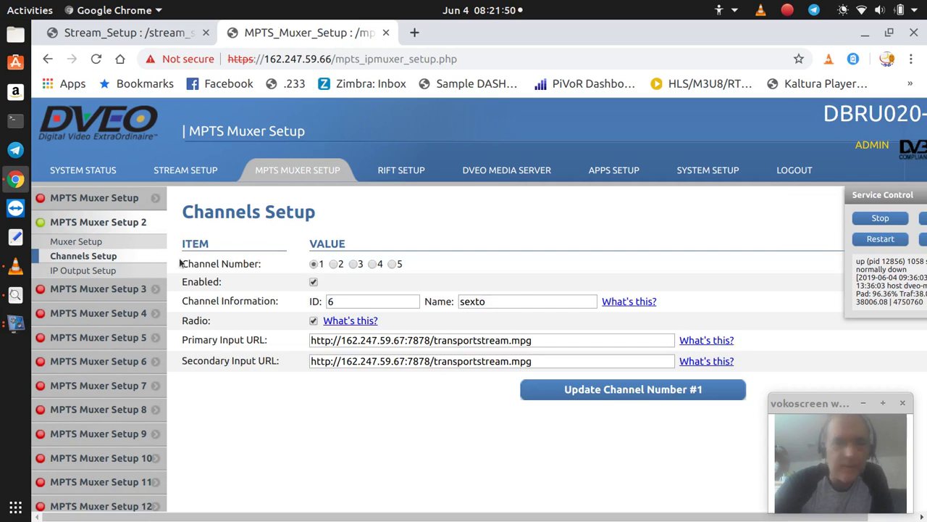
# Open the IP Output Setup page of MPTS Muxer Setup 2 and examine the primary destination IP and the remaining output settings
pyautogui.click(110, 271)
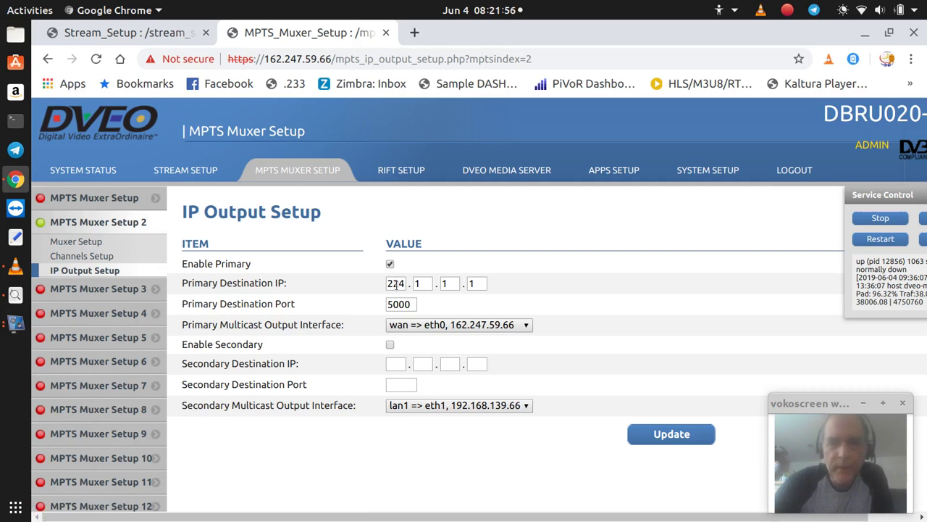
pyautogui.moveTo(387, 283); pyautogui.dragTo(433, 283)
pyautogui.click(544, 279)
pyautogui.scroll(-1, 556, 302)
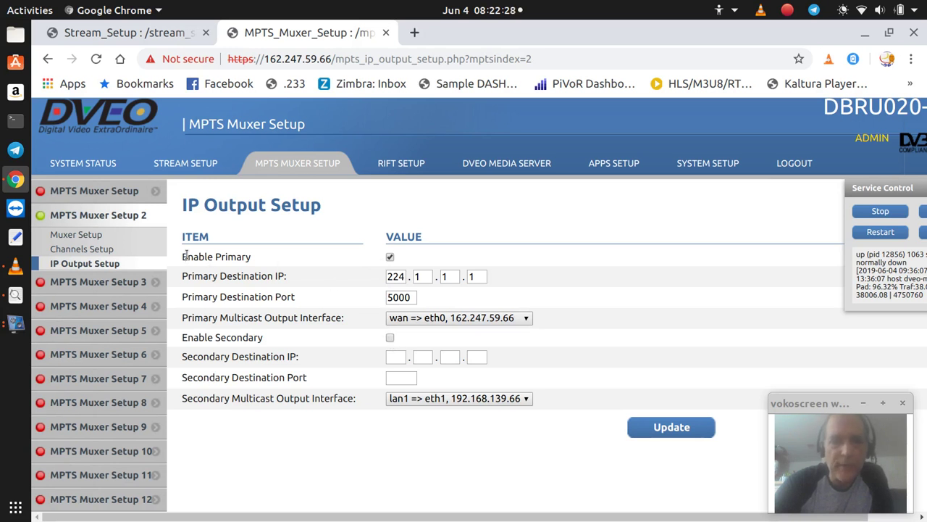
# Examine the primary and secondary enable settings, check channel 1 in Channels Setup, and return to IP Output Setup of MPTS Muxer Setup 2
pyautogui.moveTo(186, 256); pyautogui.dragTo(225, 256)
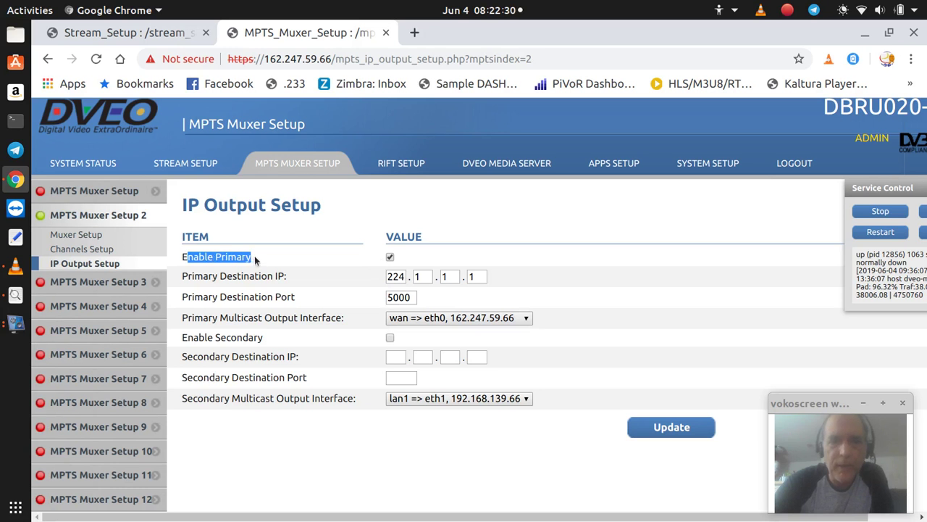
pyautogui.moveTo(185, 338); pyautogui.dragTo(262, 346)
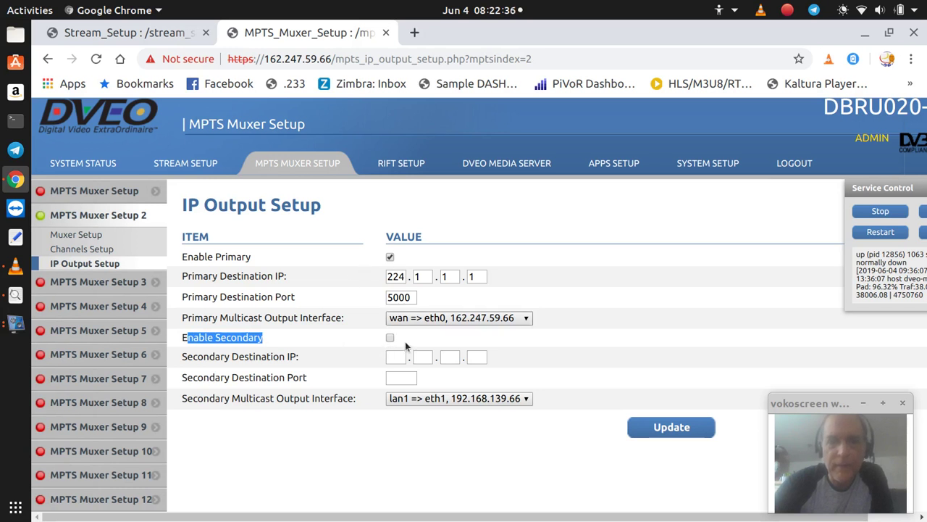
pyautogui.click(99, 250)
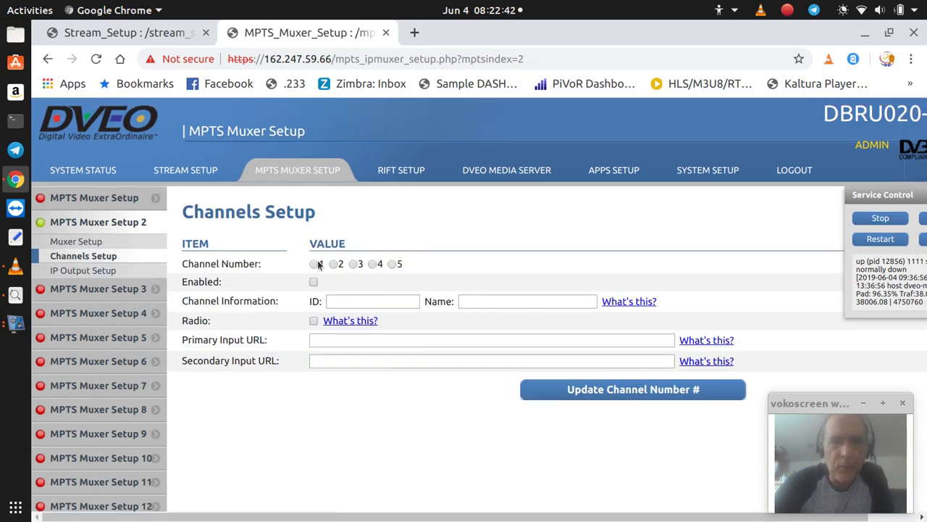
pyautogui.click(314, 265)
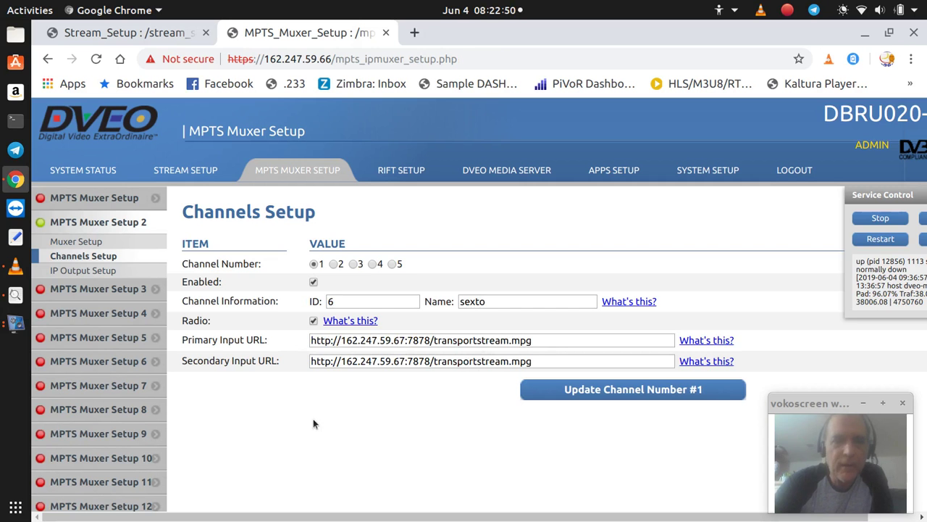
pyautogui.click(93, 272)
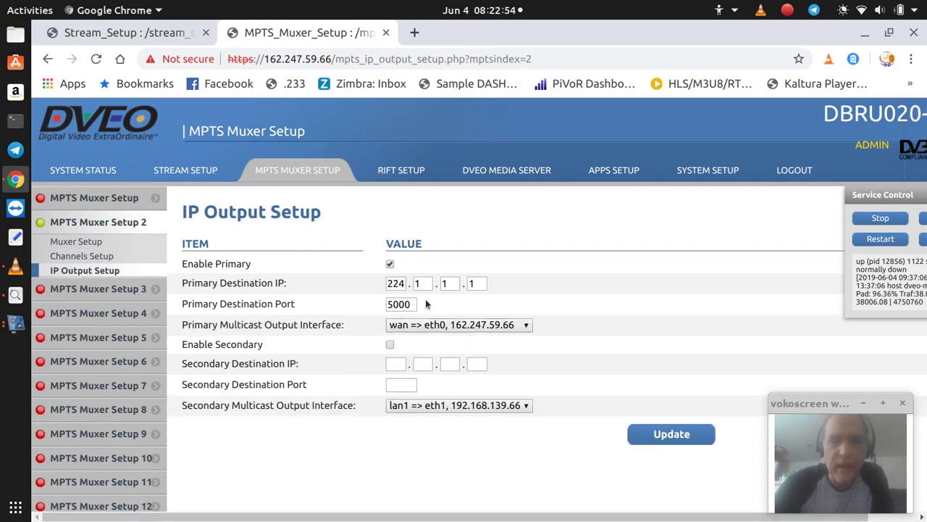
# Open the NET: udp stream's Input Setup and examine its input multicast IP and input port
pyautogui.click(194, 173)
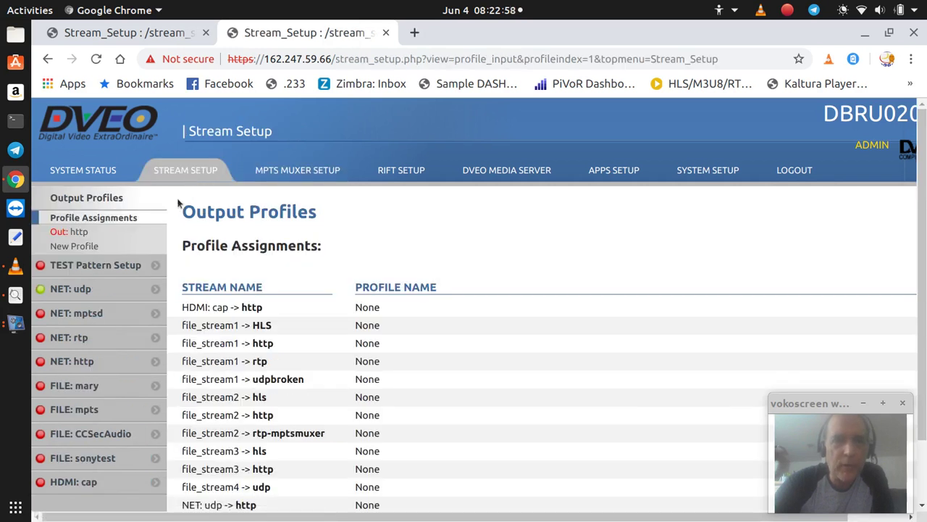
pyautogui.click(71, 290)
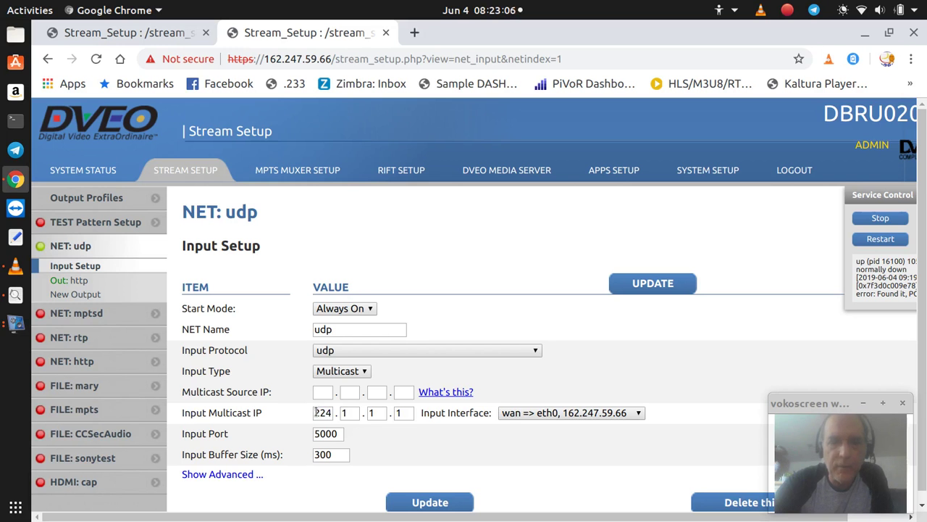
pyautogui.click(342, 434)
# Open the http output of the NET: udp stream and copy its HTTP stream link
pyautogui.click(92, 280)
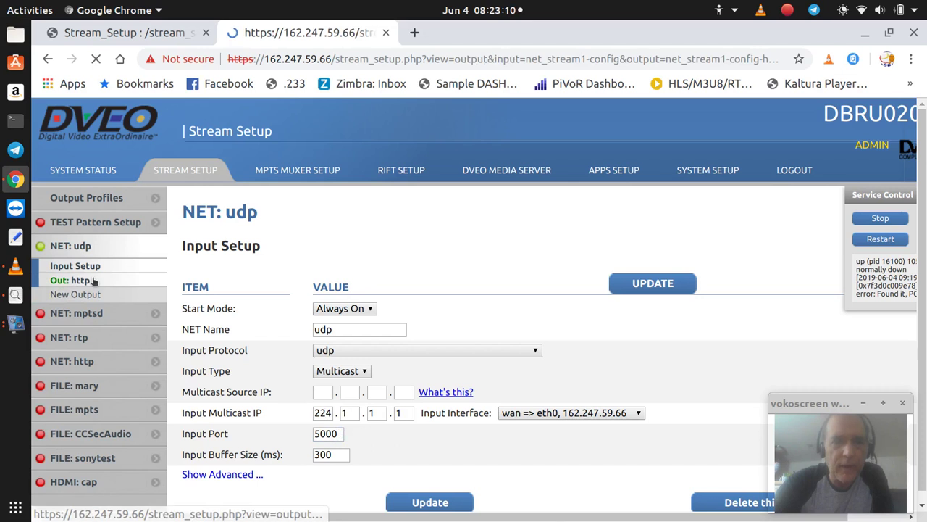
pyautogui.scroll(-5, 369, 405)
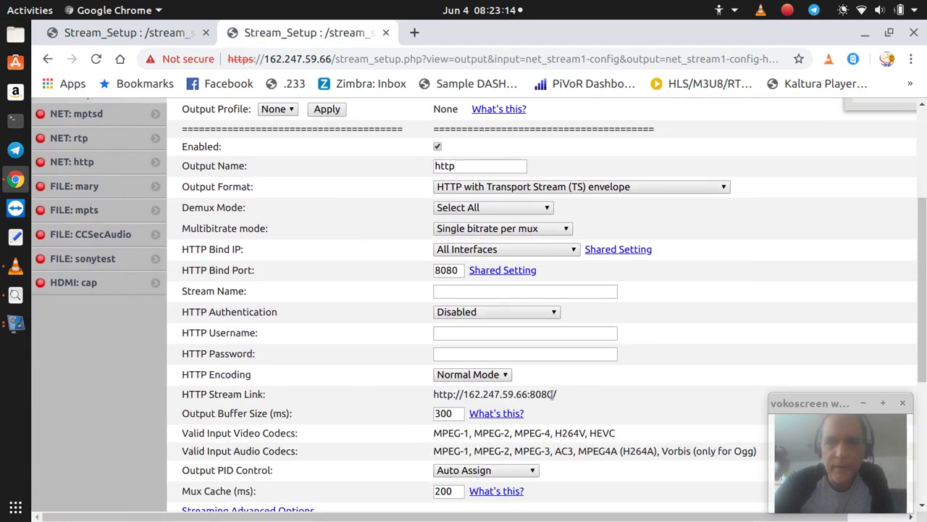
pyautogui.moveTo(554, 395); pyautogui.dragTo(426, 397)
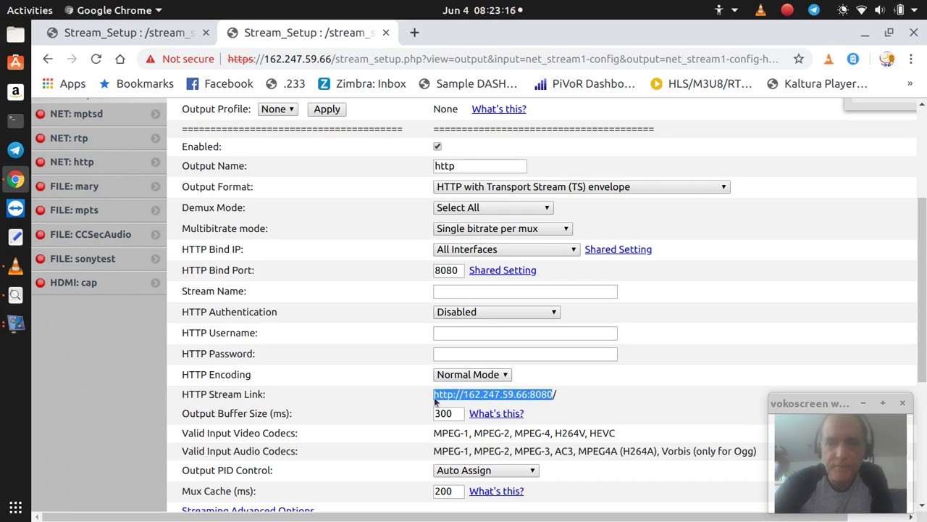
pyautogui.rightClick(468, 396)
pyautogui.click(500, 411)
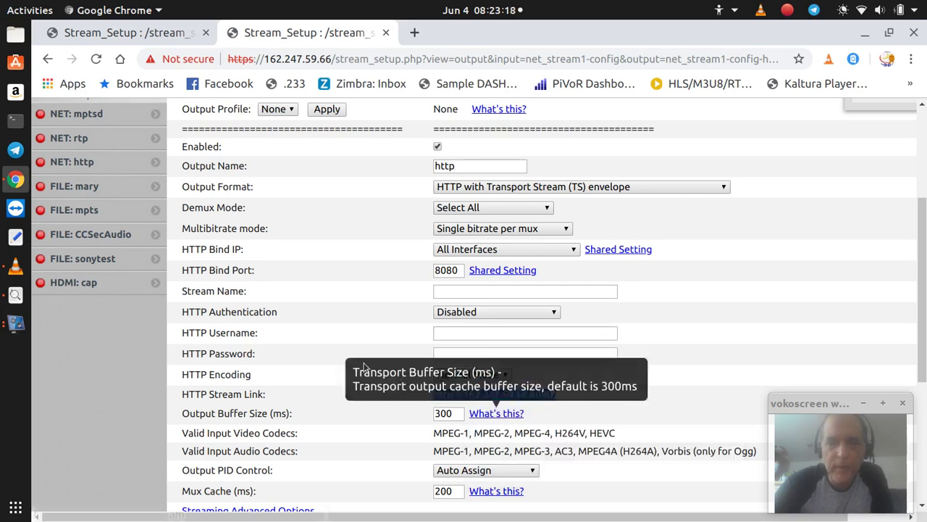
pyautogui.scroll(5, 304, 313)
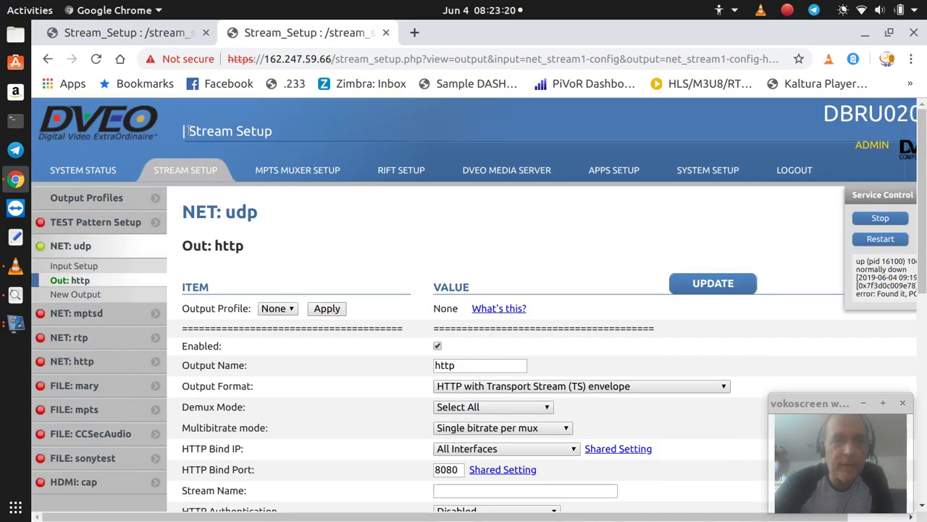
# Switch to the DBRU030-RF browser page and inspect the FILE: mpts http output and Input Setup, highlighting the playlist filename
pyautogui.click(165, 39)
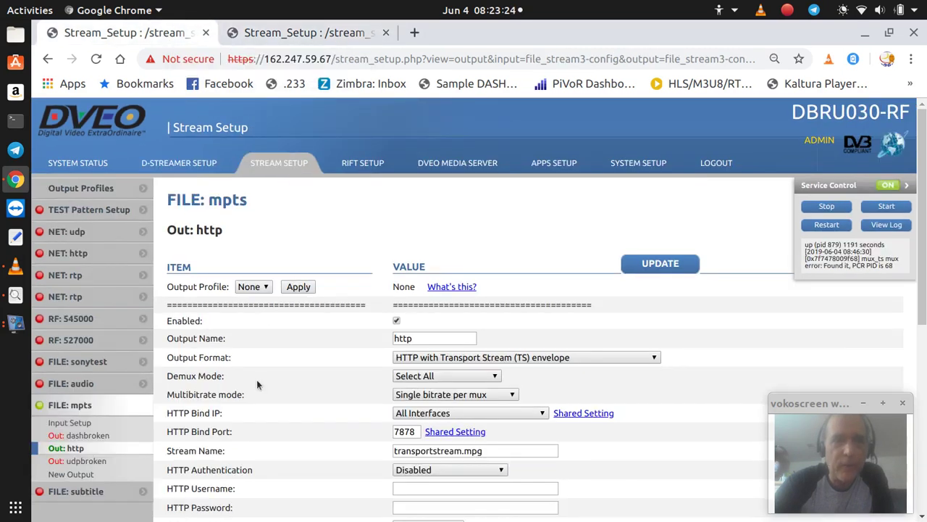
pyautogui.scroll(-4, 258, 380)
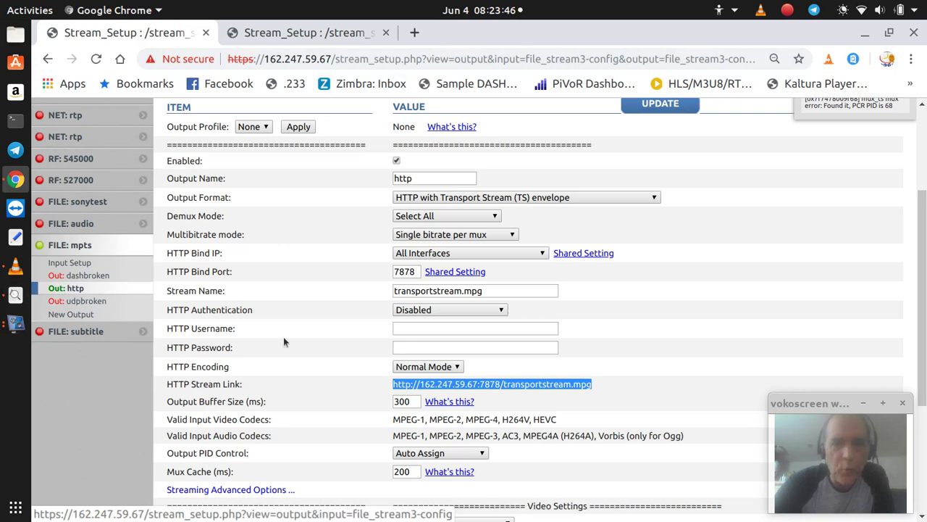
pyautogui.click(86, 263)
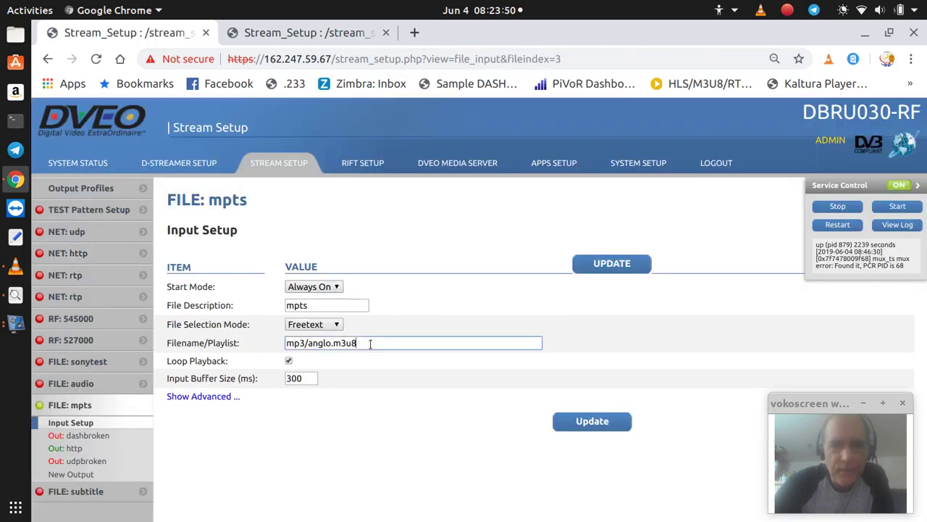
pyautogui.moveTo(370, 343); pyautogui.dragTo(247, 343)
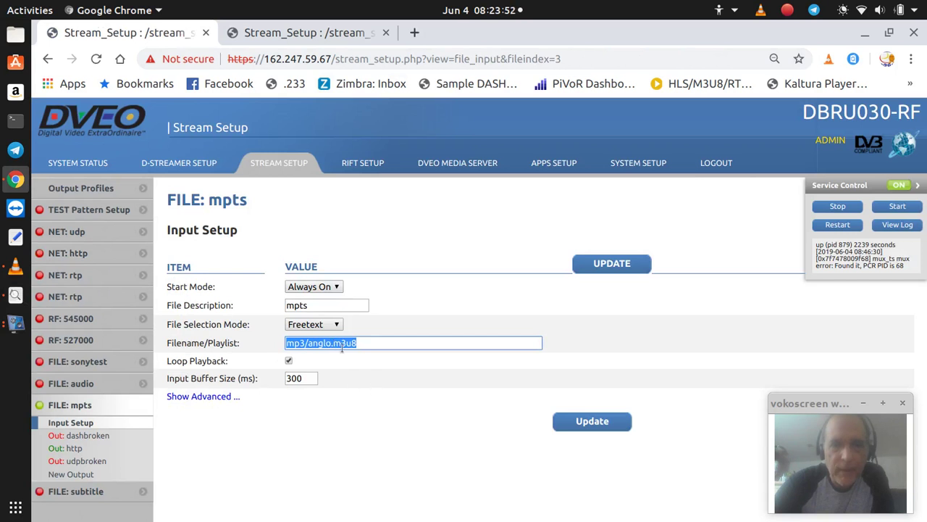
# Open the File Manager from the system's Storage Setup and locate anglo.m3u8 in the mp3 folder
pyautogui.click(640, 163)
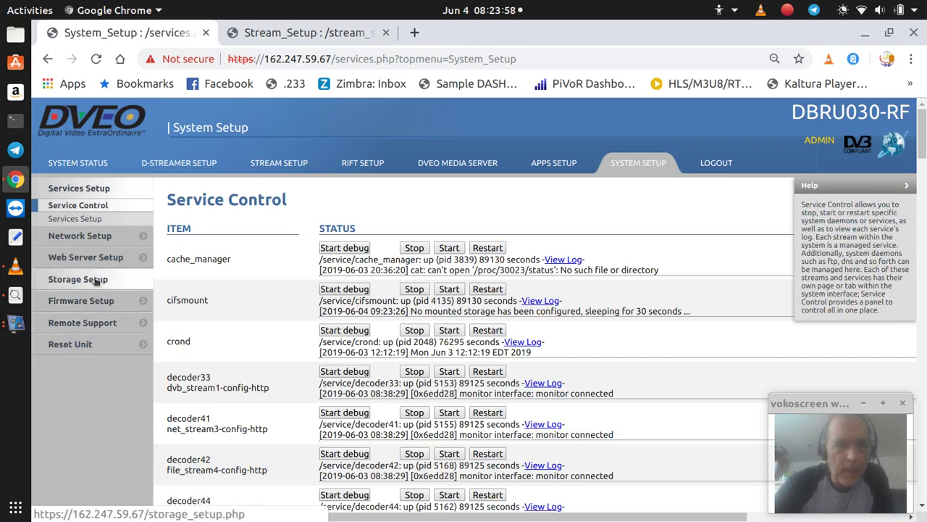
pyautogui.click(94, 281)
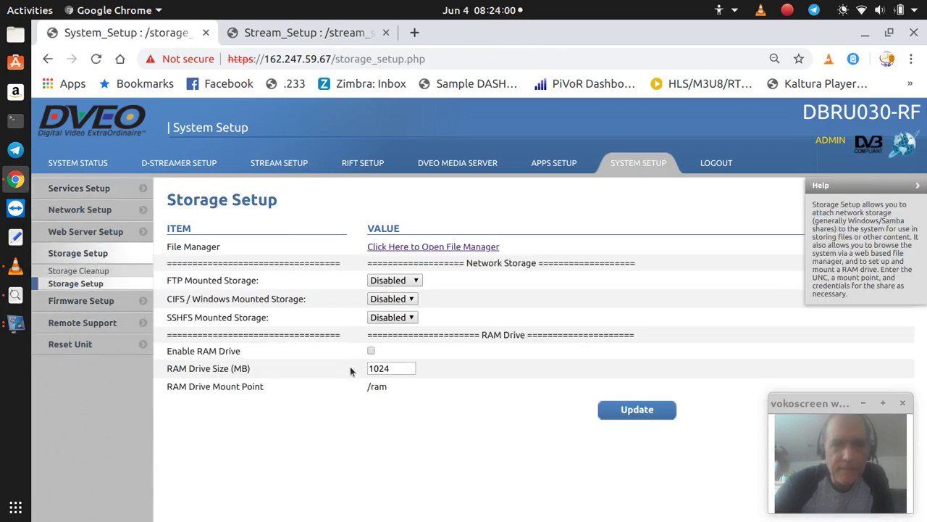
pyautogui.click(416, 247)
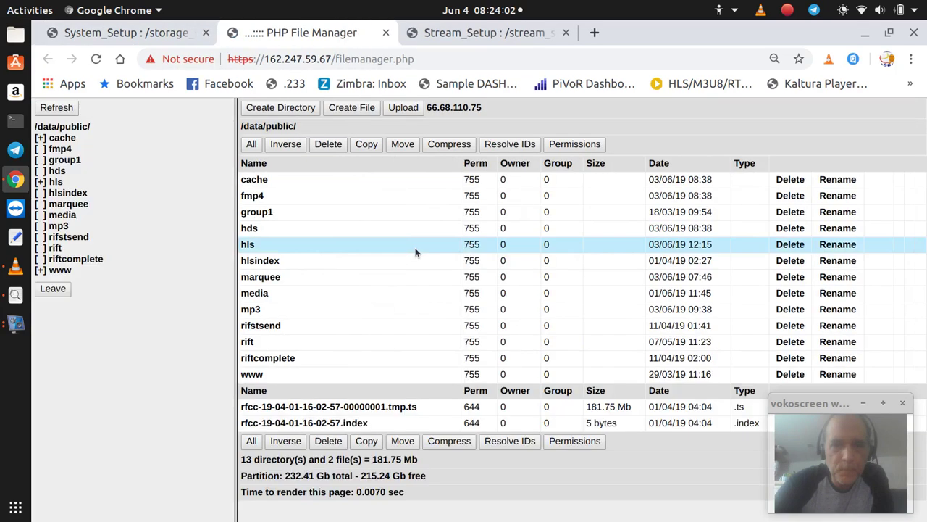
pyautogui.click(253, 310)
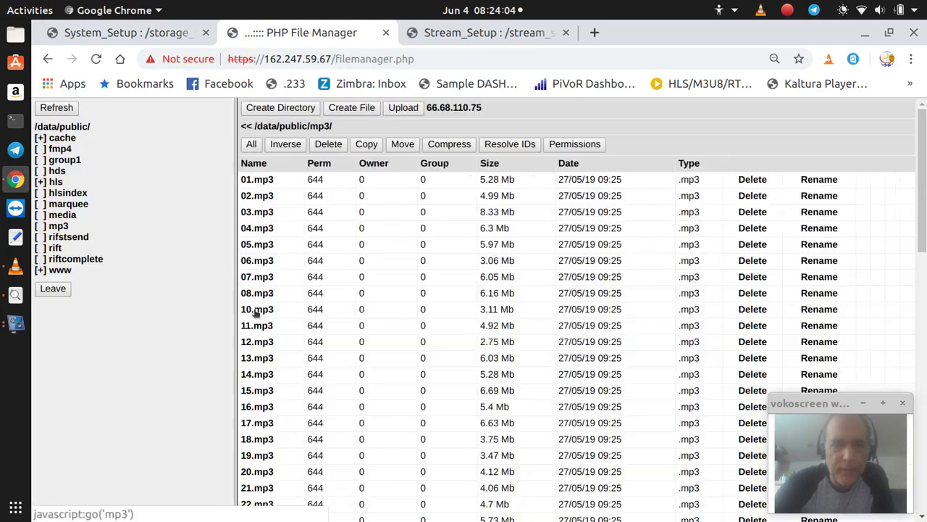
pyautogui.scroll(-5, 416, 511)
pyautogui.scroll(-12, 413, 507)
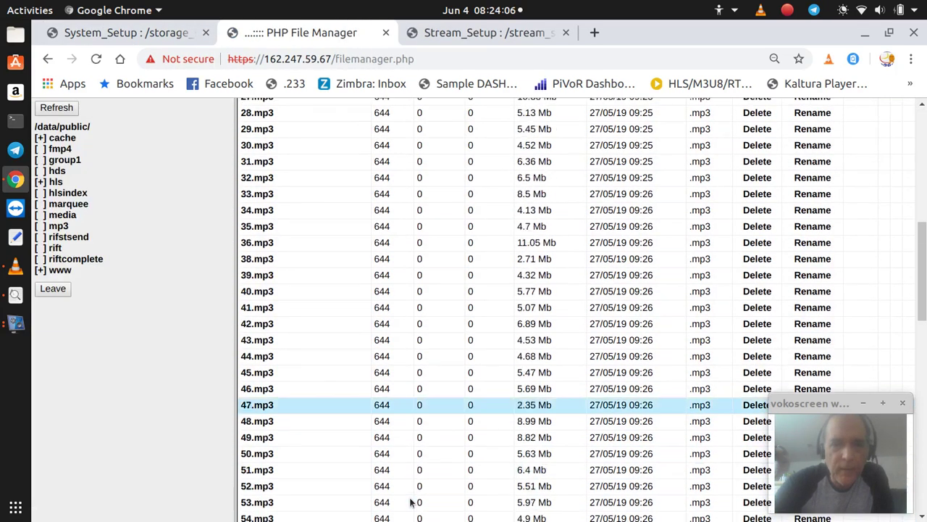
pyautogui.scroll(-4, 411, 497)
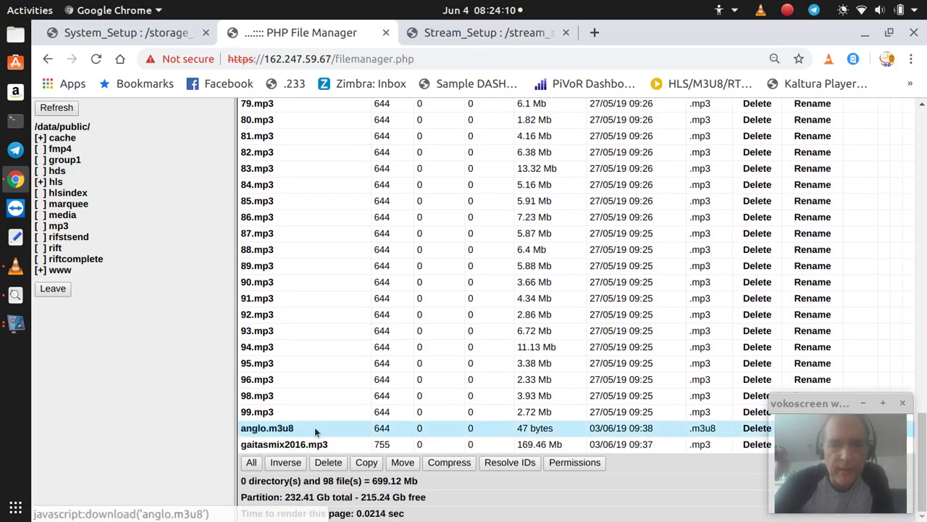
# Open anglo.m3u8 in the file editor, highlight the media file path it contains, and close the editor and the File Manager
pyautogui.click(833, 405)
pyautogui.moveTo(833, 404); pyautogui.dragTo(694, 411)
pyautogui.click(861, 428)
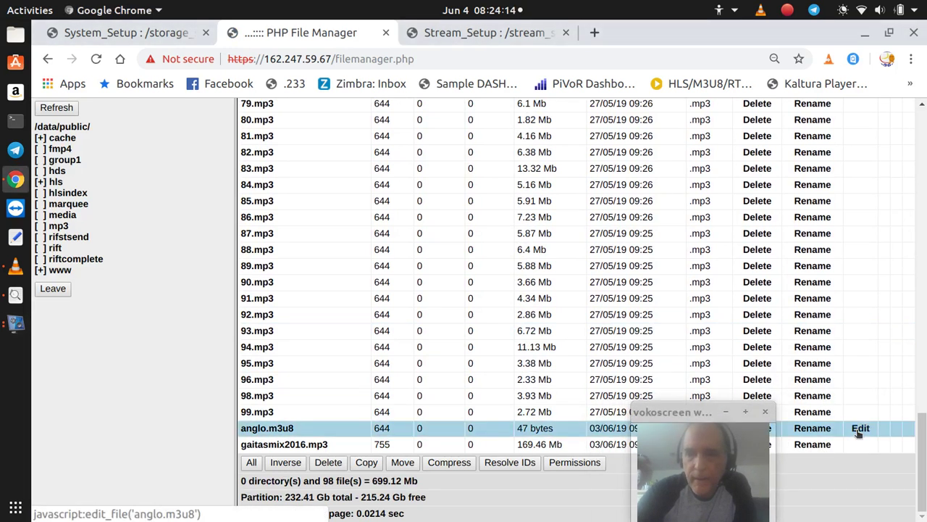
pyautogui.click(307, 96)
pyautogui.moveTo(307, 96); pyautogui.dragTo(231, 97)
pyautogui.keyDown('shift'); pyautogui.click(132, 102); pyautogui.keyUp('shift')
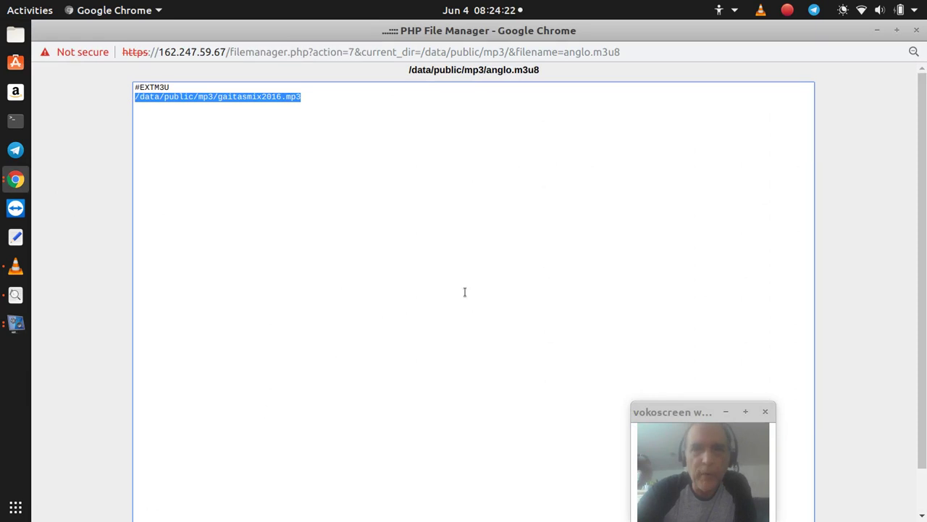
pyautogui.click(917, 33)
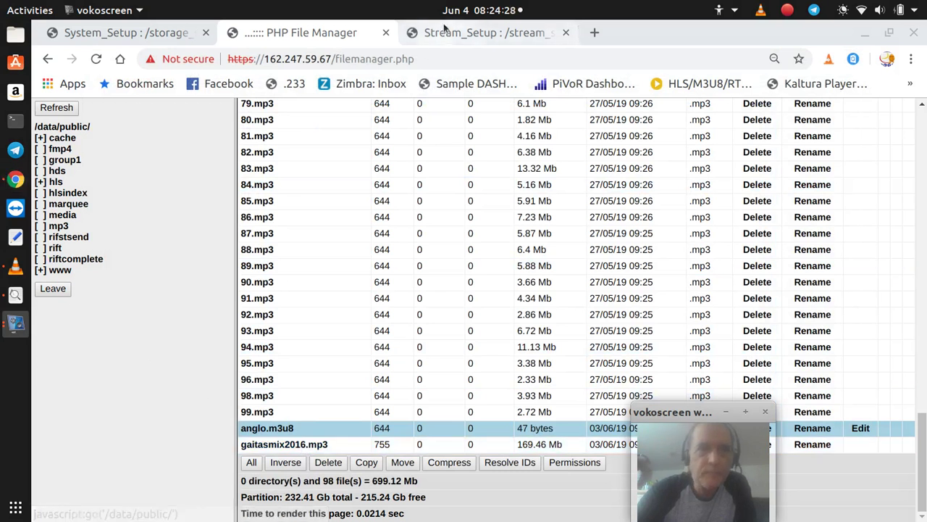
pyautogui.click(387, 34)
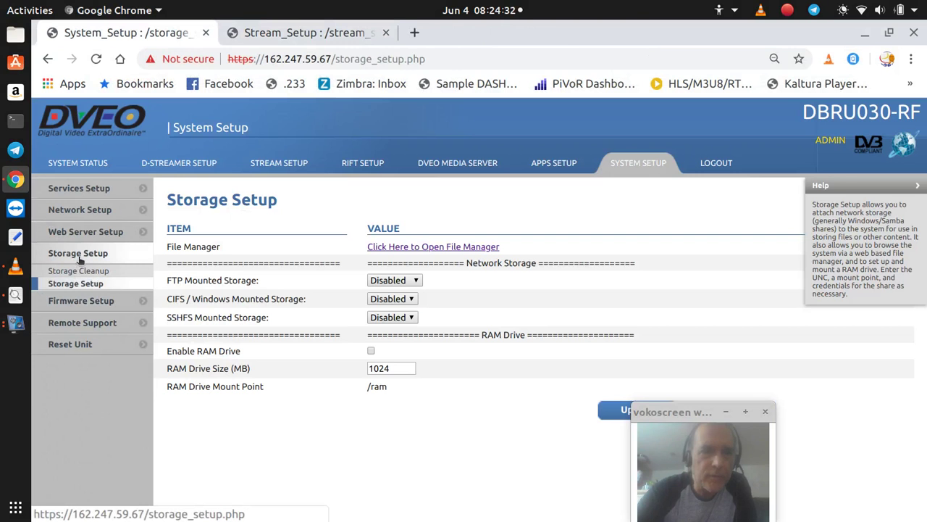
# Return to the FILE: mpts stream, check its playlist input, and highlight the file name in its http output's stream link
pyautogui.click(300, 158)
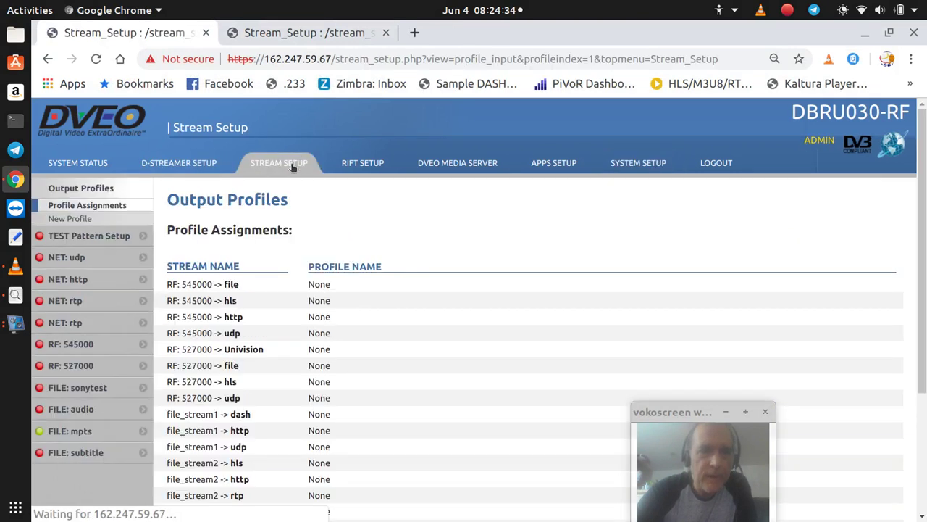
pyautogui.click(95, 433)
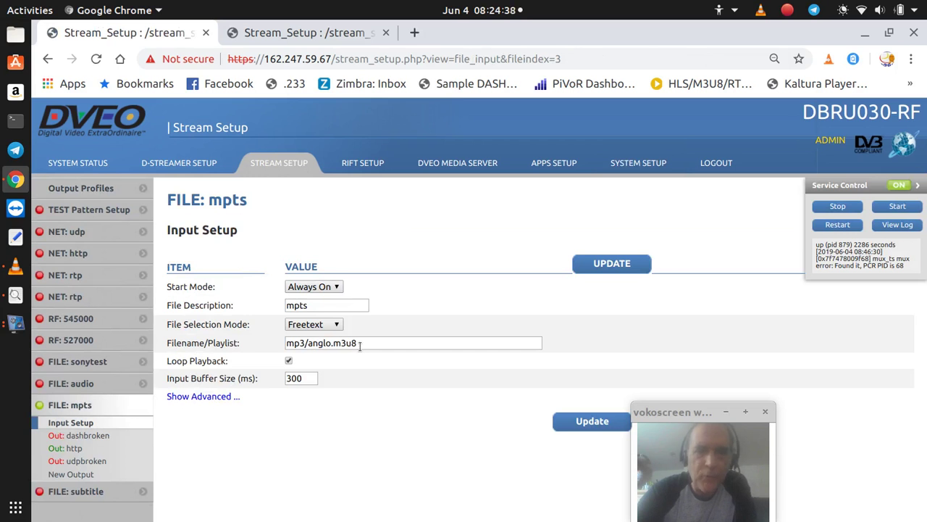
pyautogui.click(75, 453)
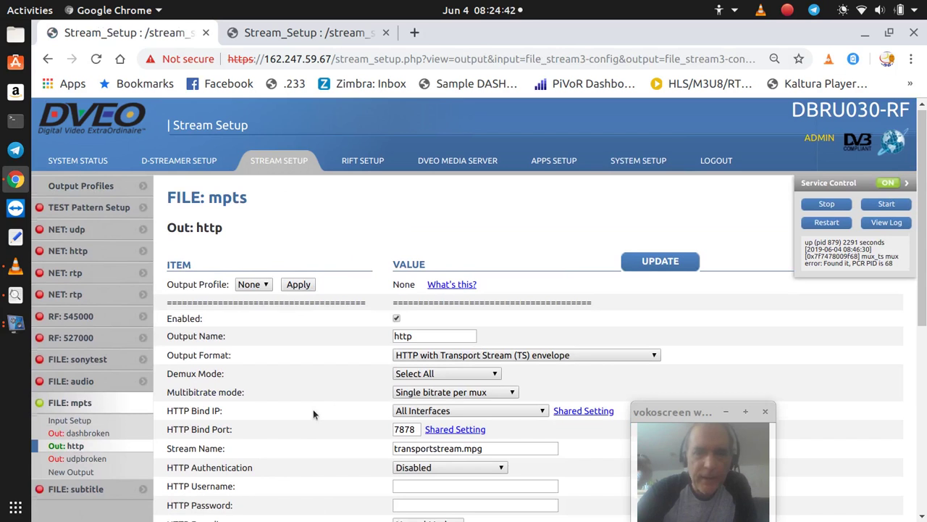
pyautogui.scroll(-4, 313, 410)
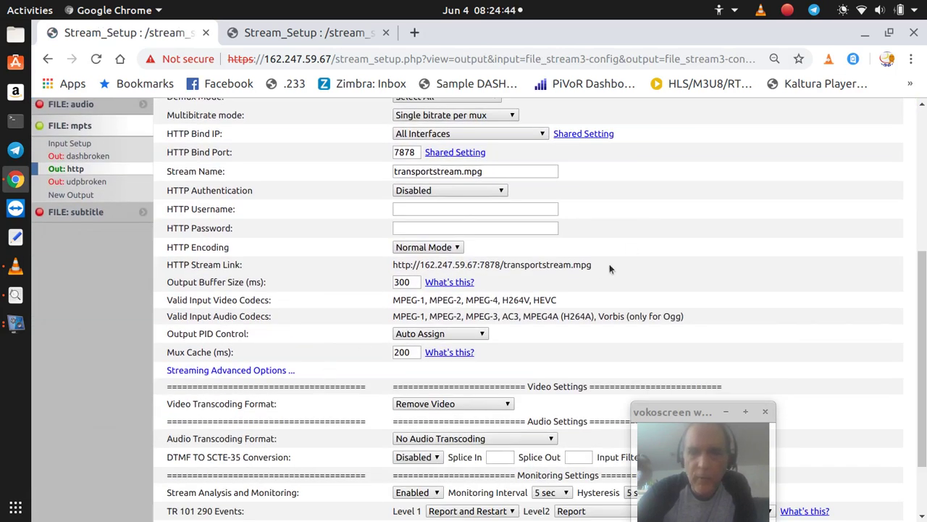
pyautogui.moveTo(593, 265); pyautogui.dragTo(509, 265)
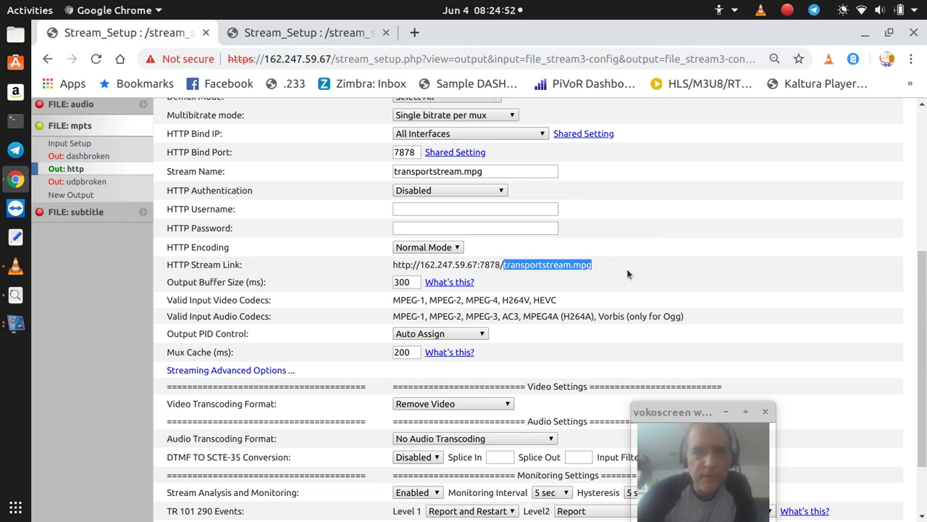
# Highlight the complete HTTP stream link of the mpts output and switch back to the DBRU020 page showing the NET: udp http output
pyautogui.scroll(5, 627, 273)
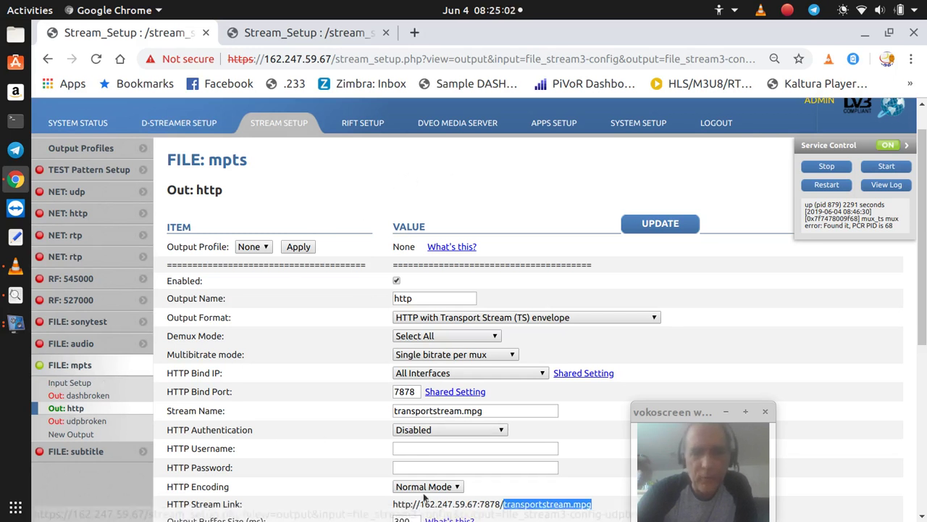
pyautogui.scroll(-4, 344, 467)
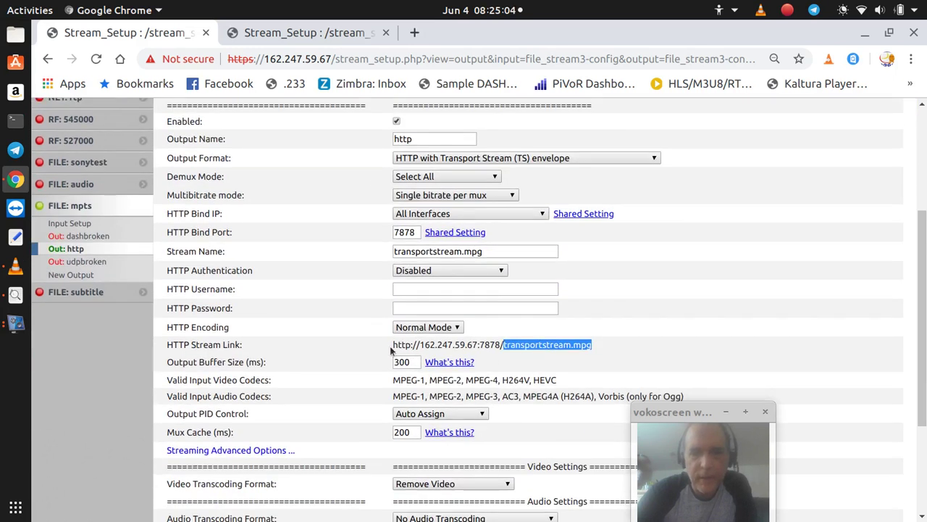
pyautogui.moveTo(392, 345); pyautogui.dragTo(617, 345)
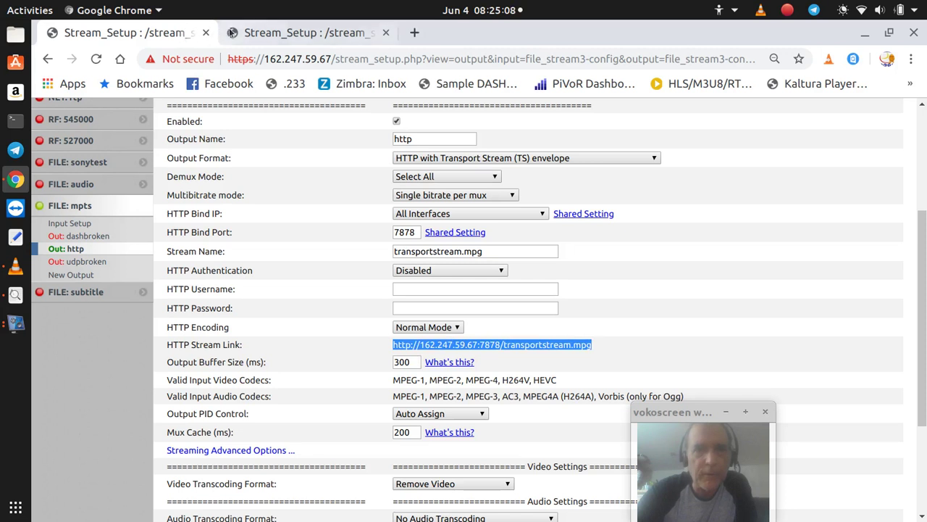
pyautogui.click(262, 34)
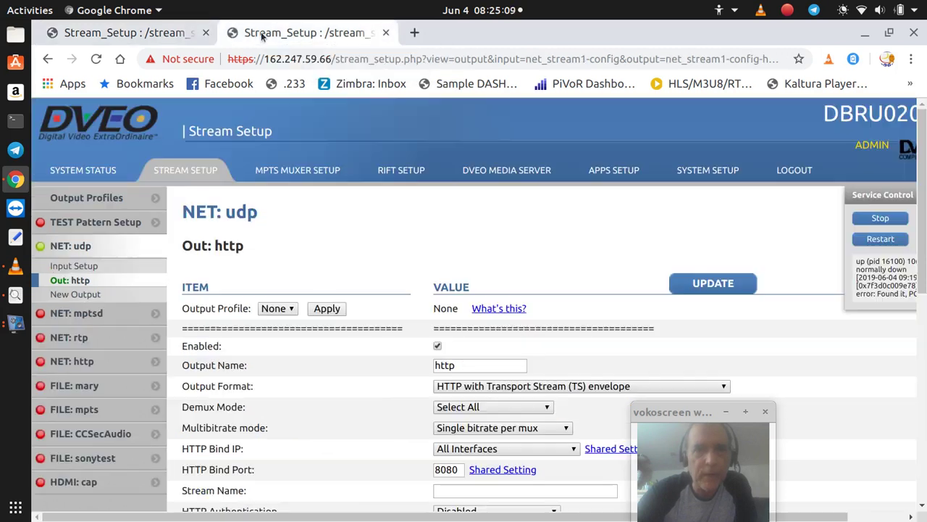
# Open MPTS Muxer Setup 2 and step through its channel settings up to channel 4
pyautogui.click(300, 173)
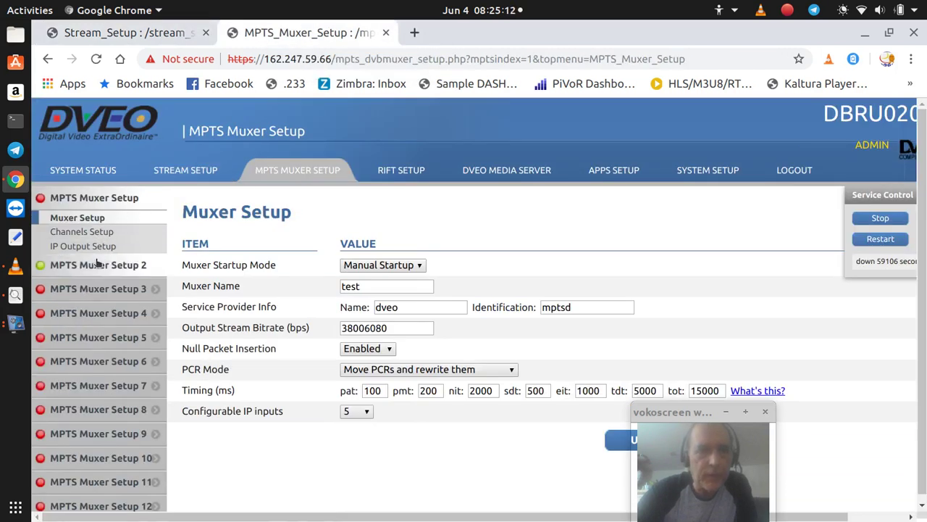
pyautogui.click(105, 268)
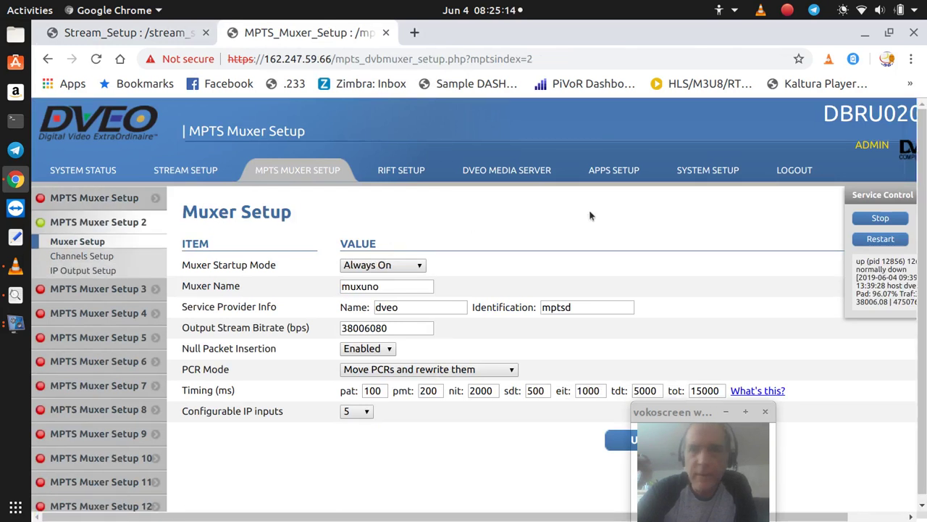
pyautogui.click(104, 243)
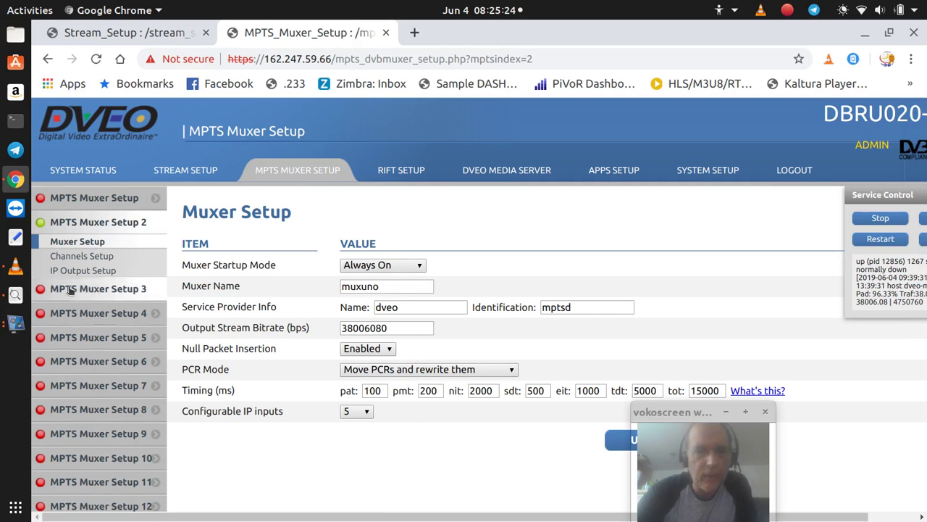
pyautogui.click(87, 262)
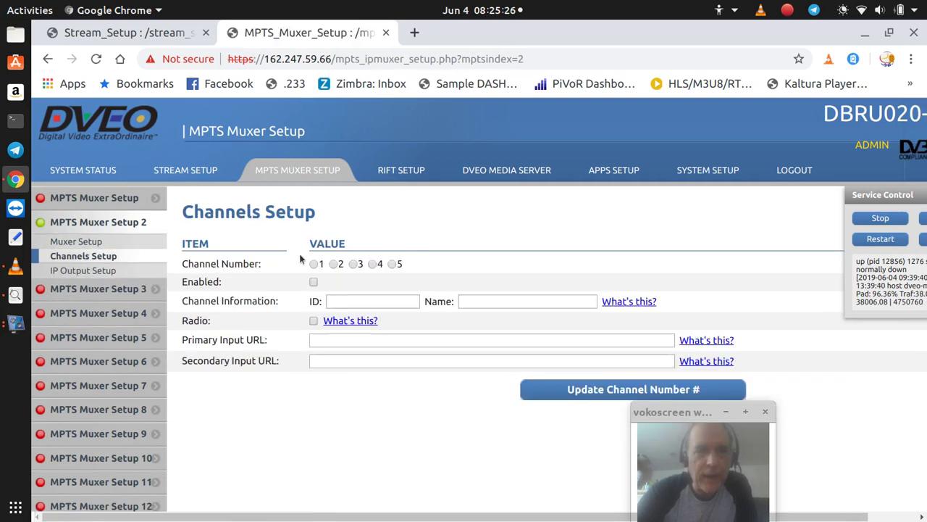
pyautogui.click(319, 265)
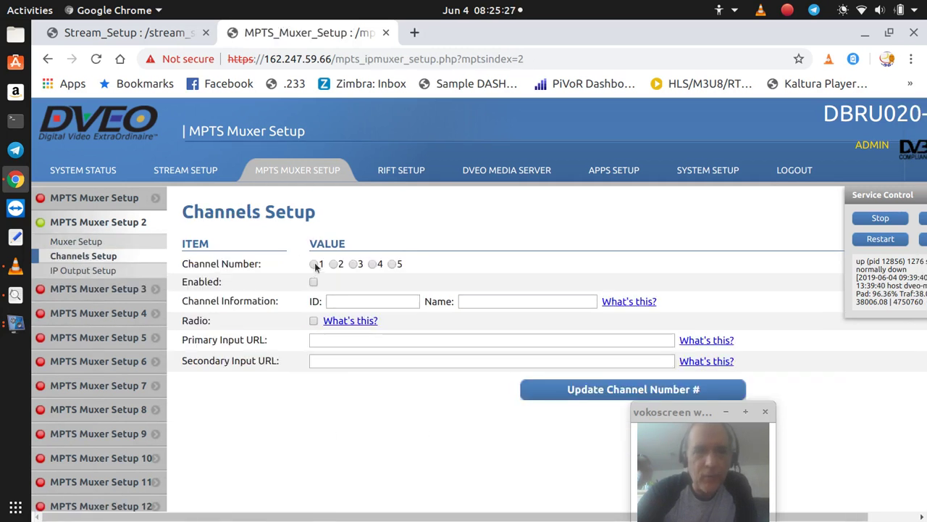
pyautogui.click(355, 265)
pyautogui.click(372, 263)
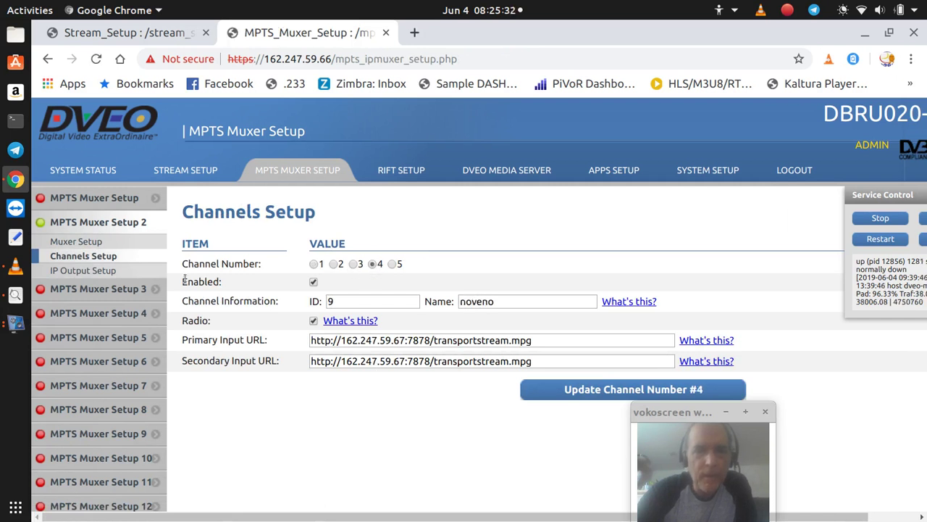
# View the IP output settings of MPTS Muxer Setup 2 and highlight the start of its primary destination IP
pyautogui.click(101, 271)
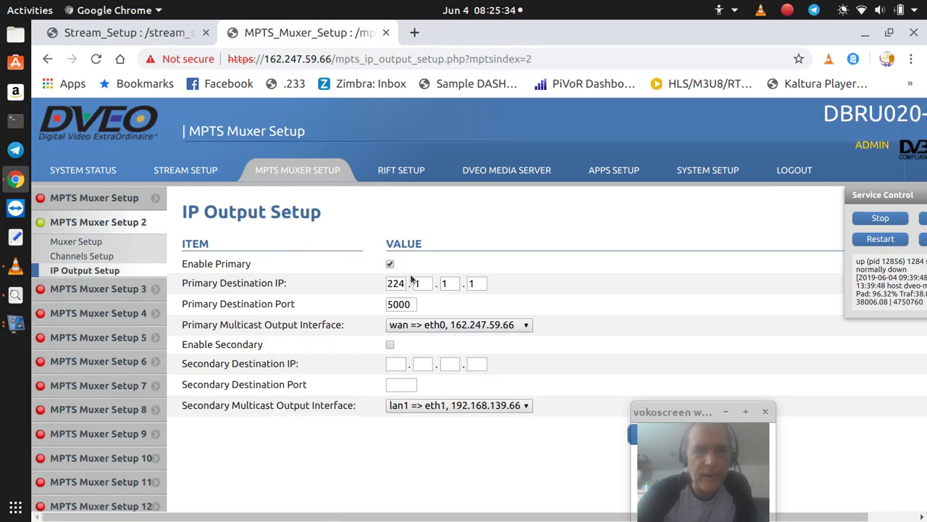
pyautogui.moveTo(387, 283); pyautogui.dragTo(417, 283)
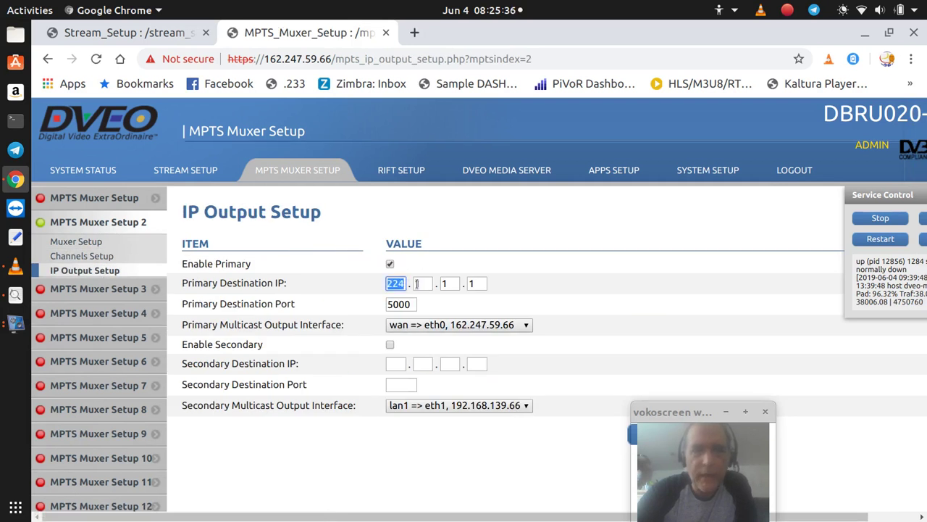
pyautogui.press('Right')
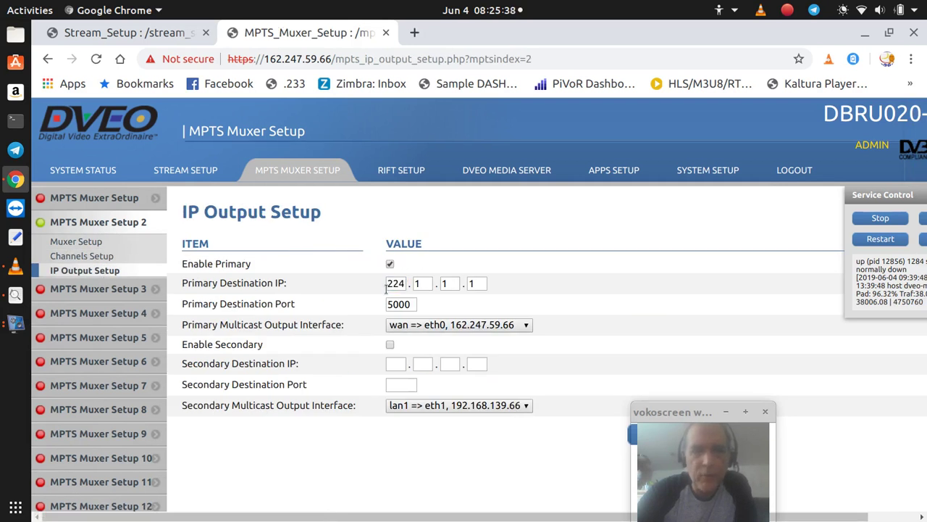
# Return to the http output of the NET: udp stream and copy its HTTP stream link
pyautogui.click(188, 171)
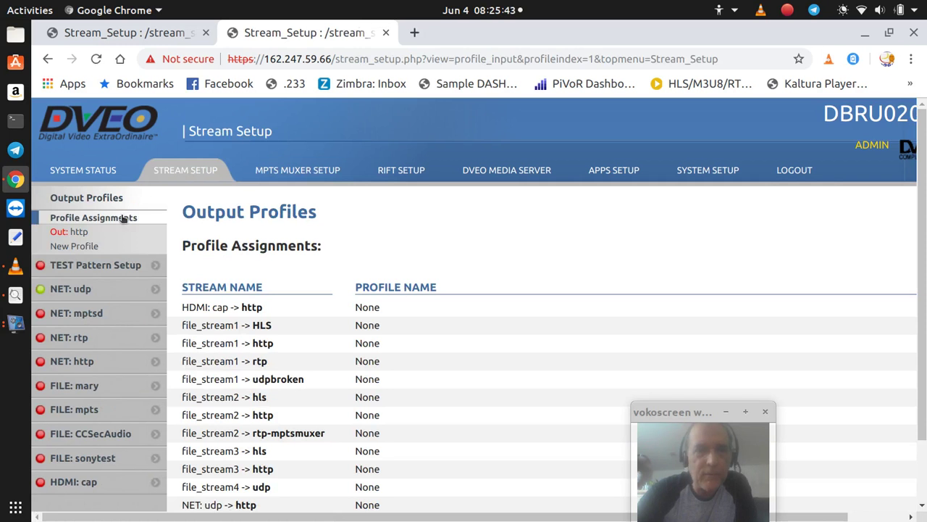
pyautogui.click(98, 288)
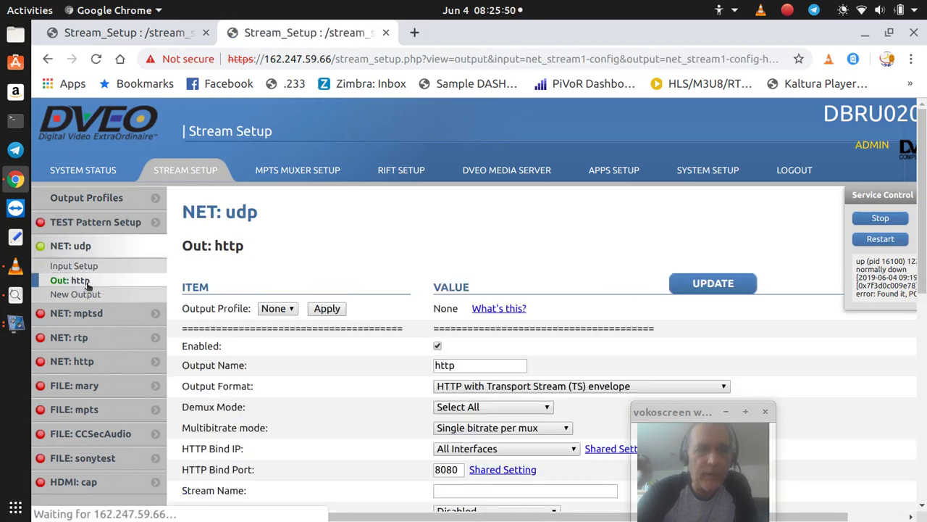
pyautogui.scroll(-5, 375, 370)
pyautogui.scroll(-1, 375, 370)
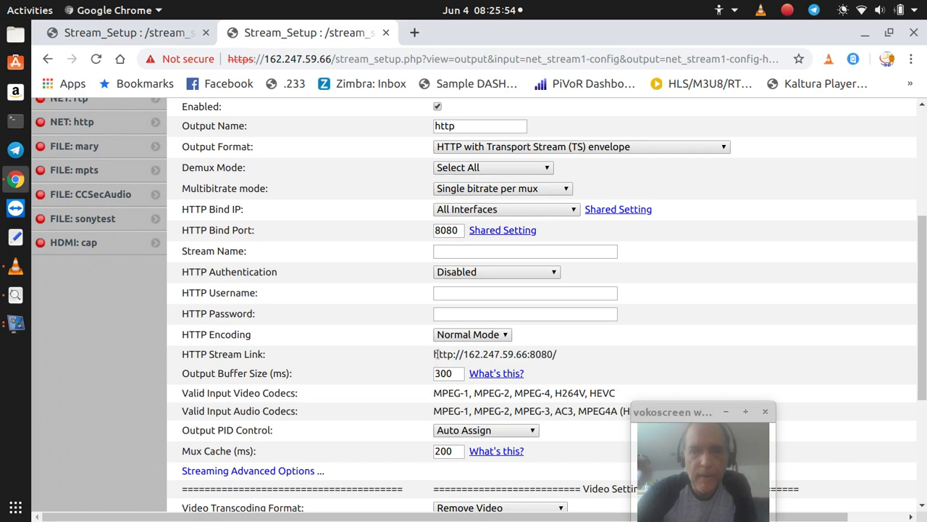
pyautogui.moveTo(434, 354); pyautogui.dragTo(572, 359)
pyautogui.press('cmd+c')
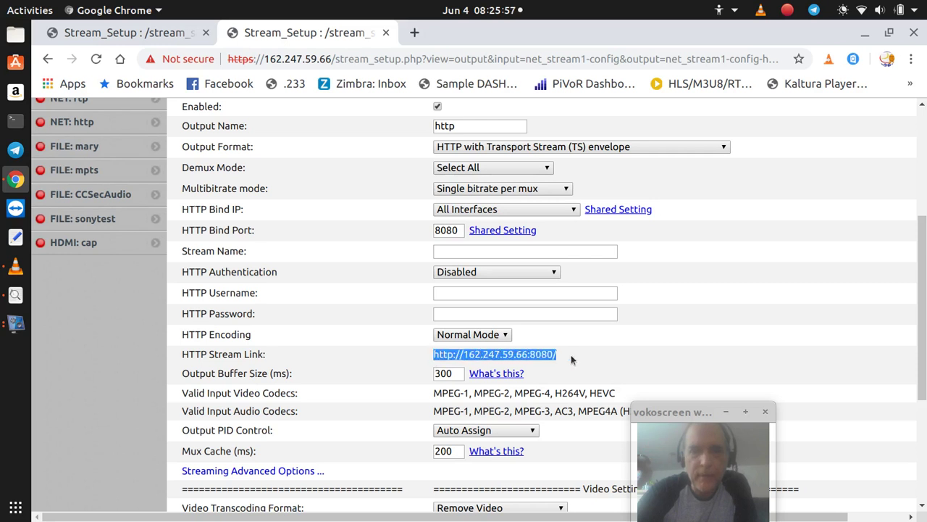
pyautogui.click(16, 267)
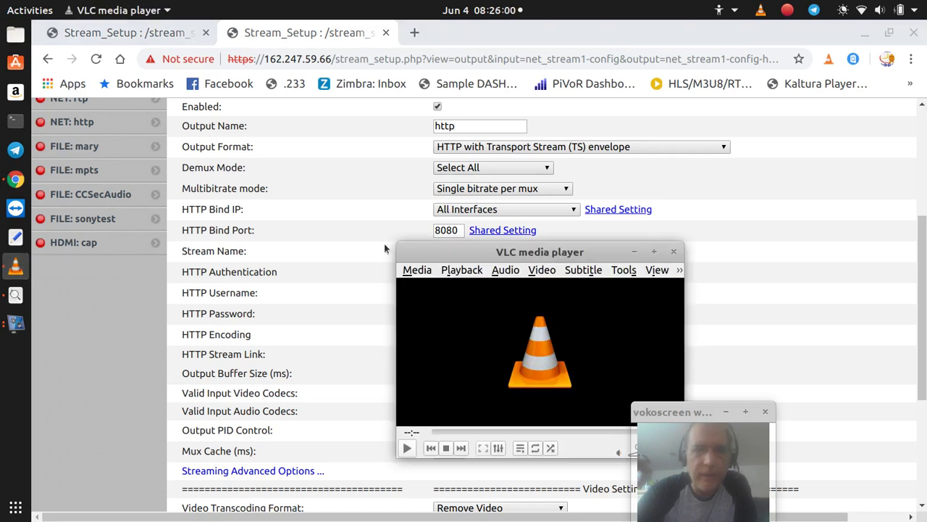
pyautogui.click(423, 270)
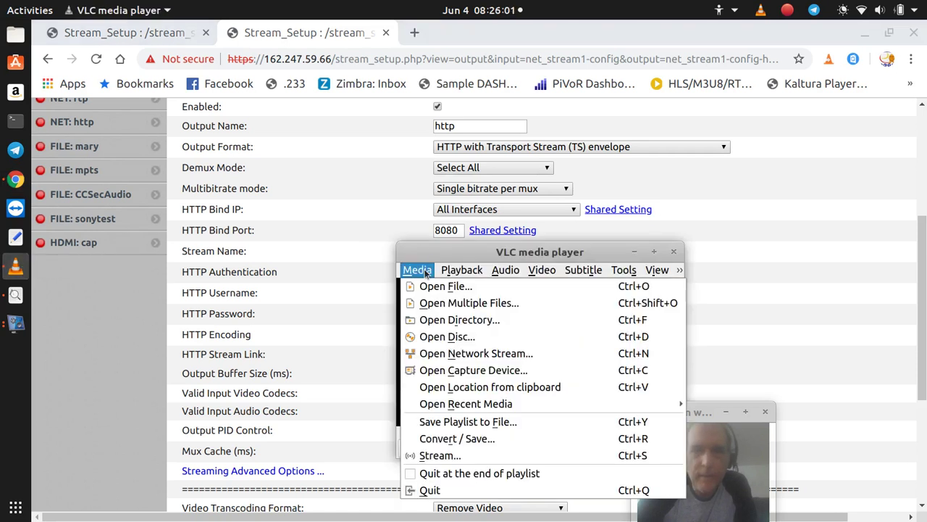
pyautogui.click(450, 353)
pyautogui.rightClick(455, 298)
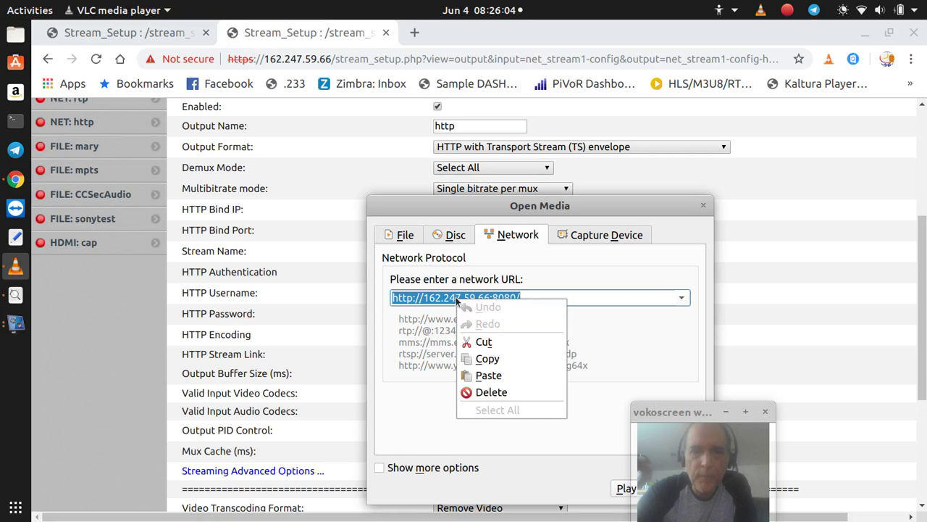
pyautogui.click(495, 376)
pyautogui.moveTo(553, 207); pyautogui.dragTo(420, 106)
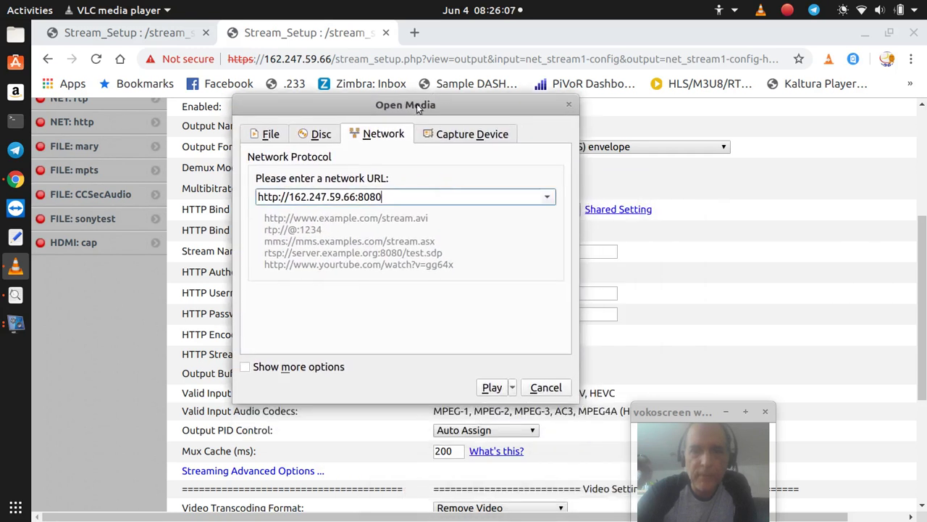
pyautogui.click(496, 389)
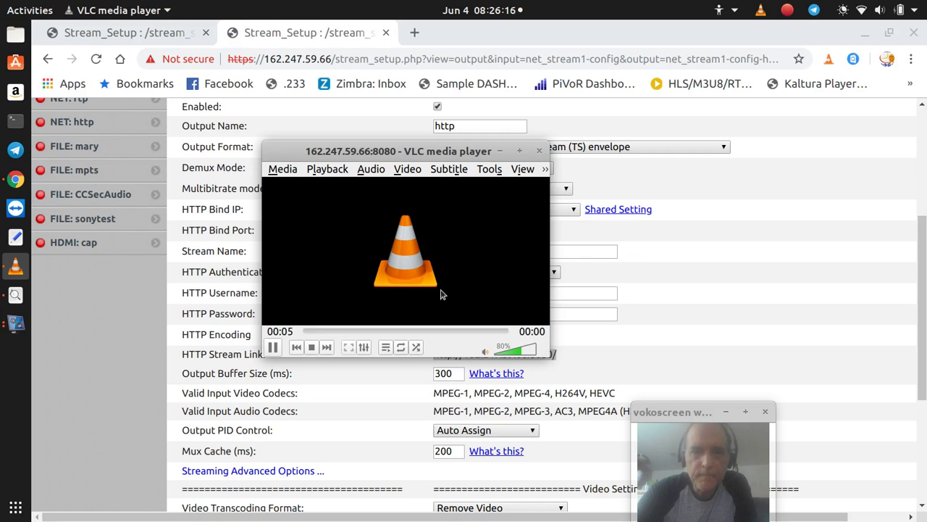
pyautogui.click(312, 348)
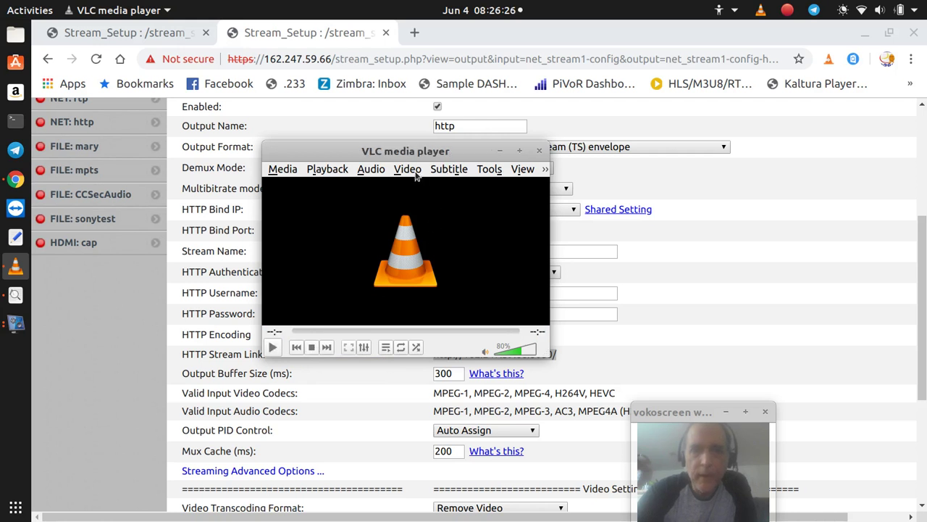
# Open the codec information window and briefly replay the stream to load its codec details, pausing it once they are listed
pyautogui.click(490, 169)
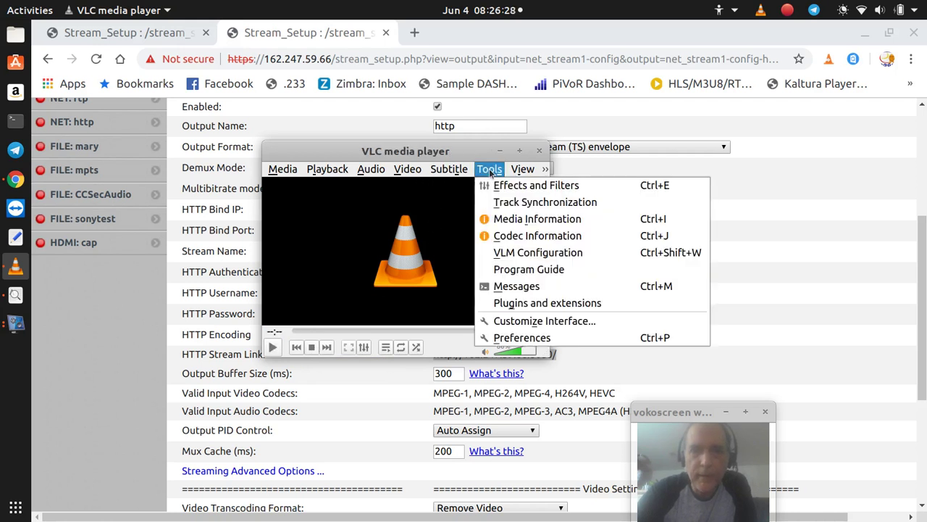
pyautogui.click(510, 242)
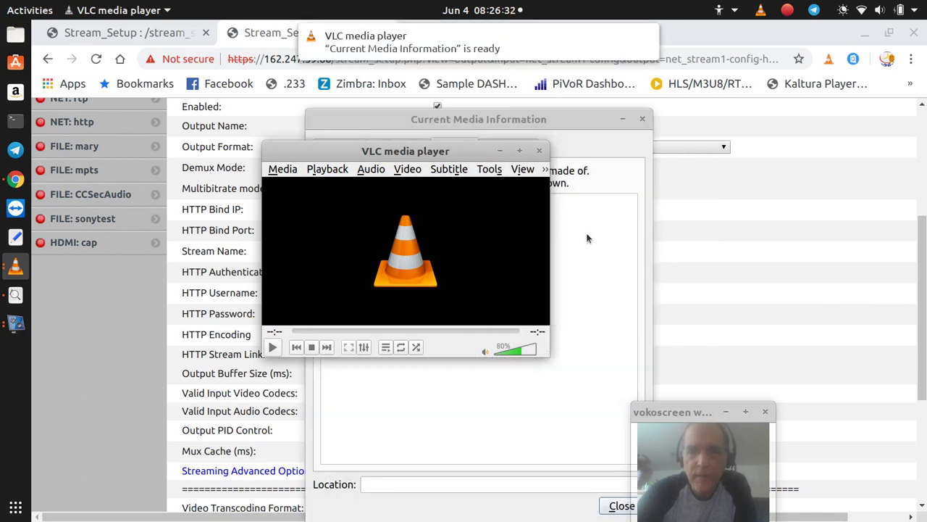
pyautogui.click(587, 237)
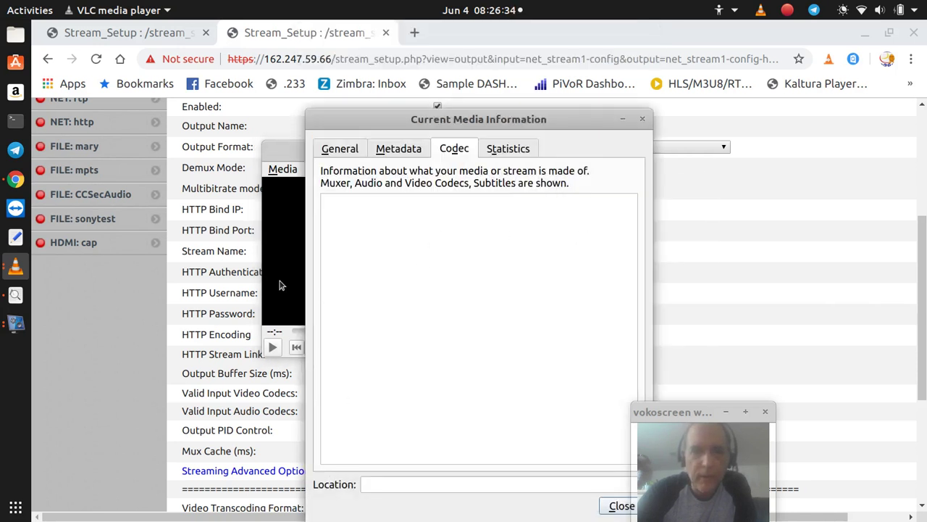
pyautogui.click(272, 347)
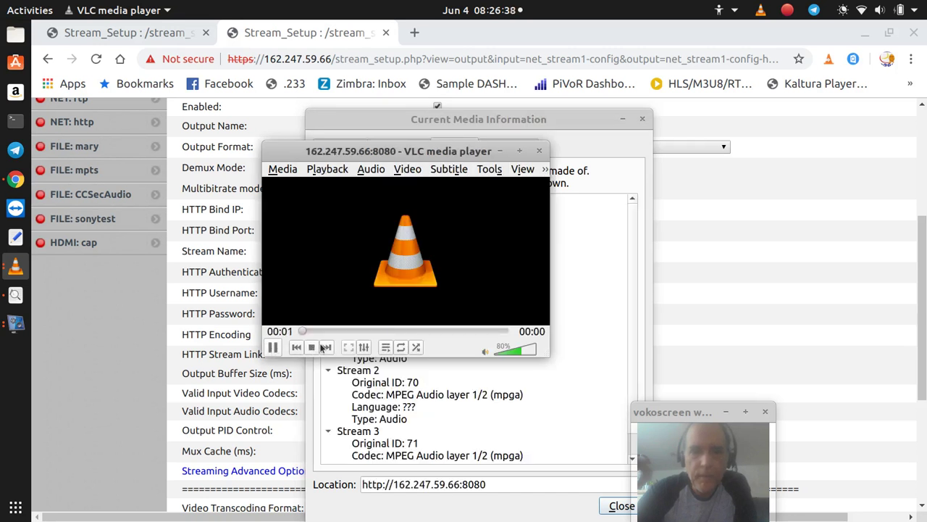
pyautogui.click(273, 347)
pyautogui.click(446, 120)
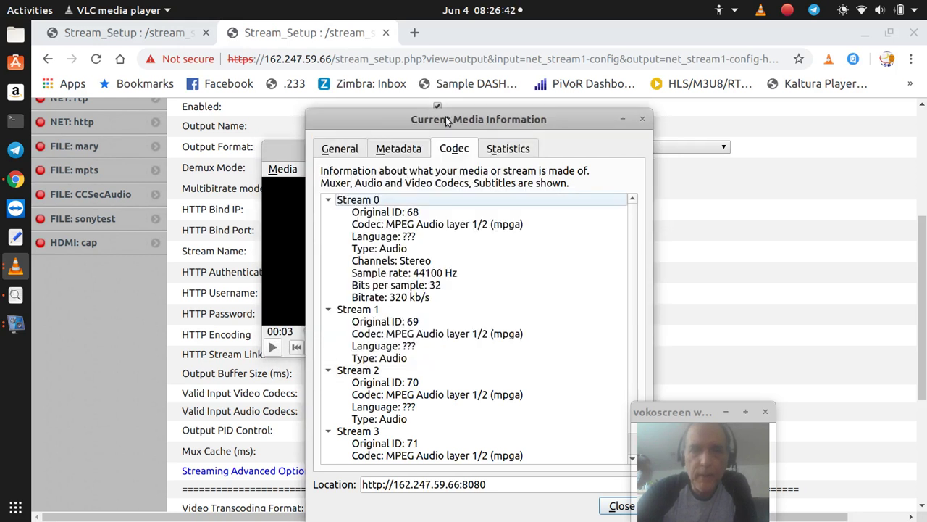
# Examine the codec details of Streams 0 to 3, selecting each stream's original ID in the list
pyautogui.moveTo(446, 119); pyautogui.dragTo(437, 48)
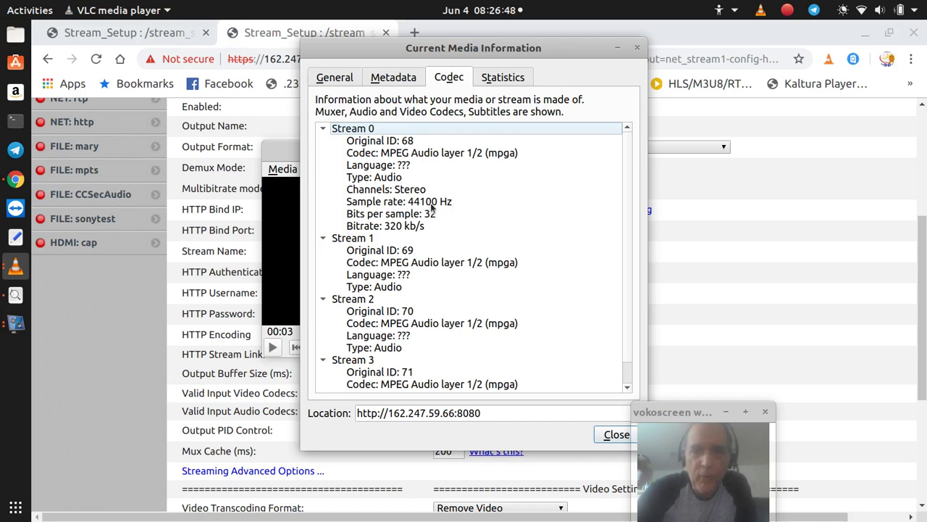
pyautogui.scroll(-1, 432, 207)
pyautogui.scroll(1, 437, 206)
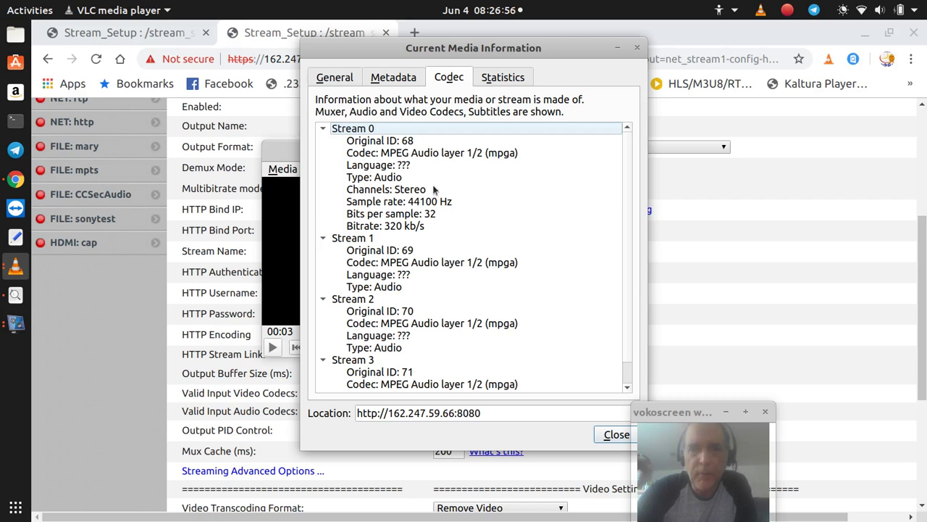
pyautogui.scroll(-1, 433, 189)
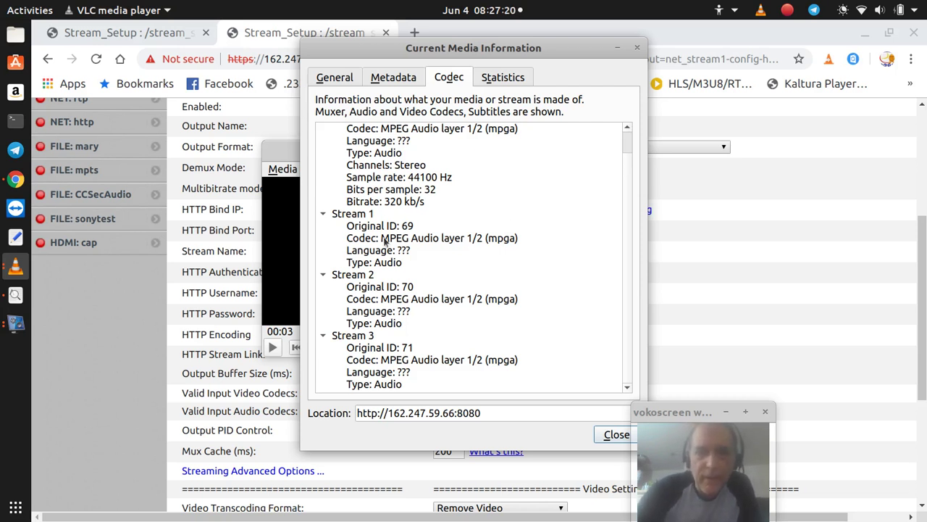
pyautogui.click(403, 226)
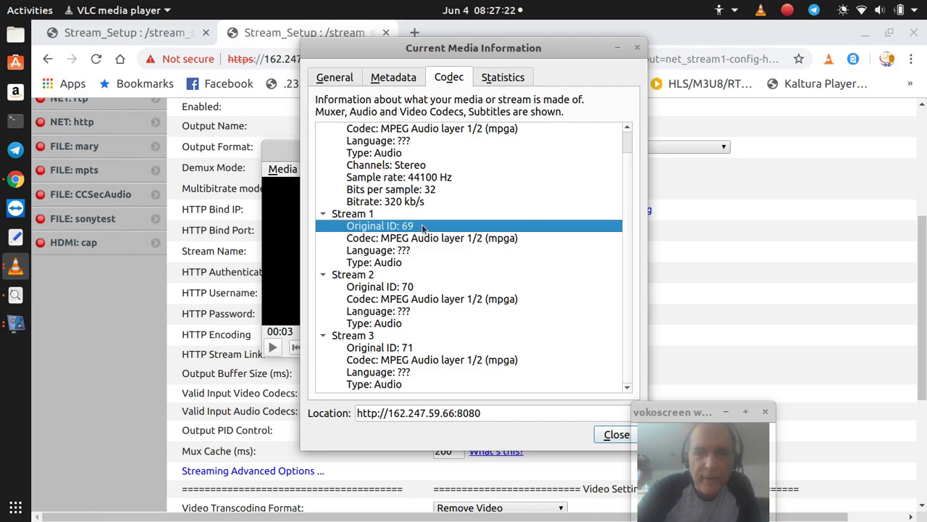
pyautogui.click(408, 288)
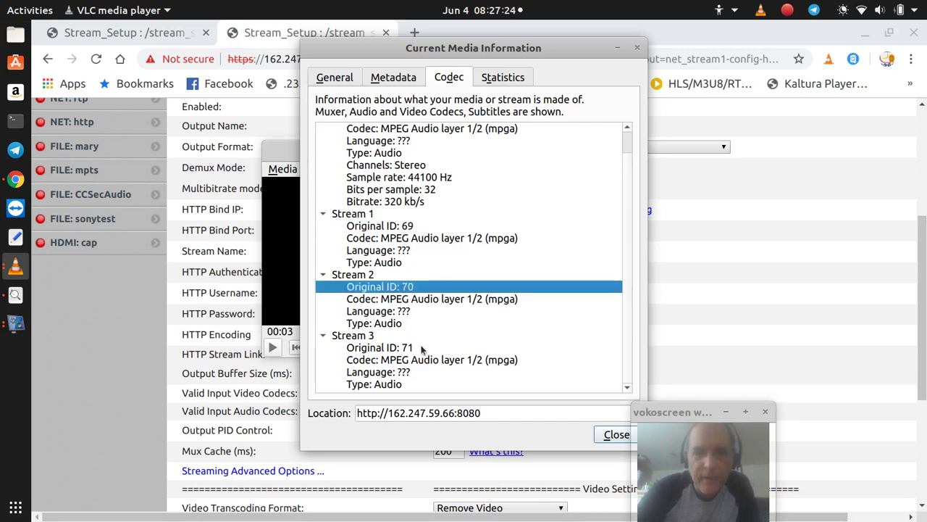
pyautogui.click(423, 350)
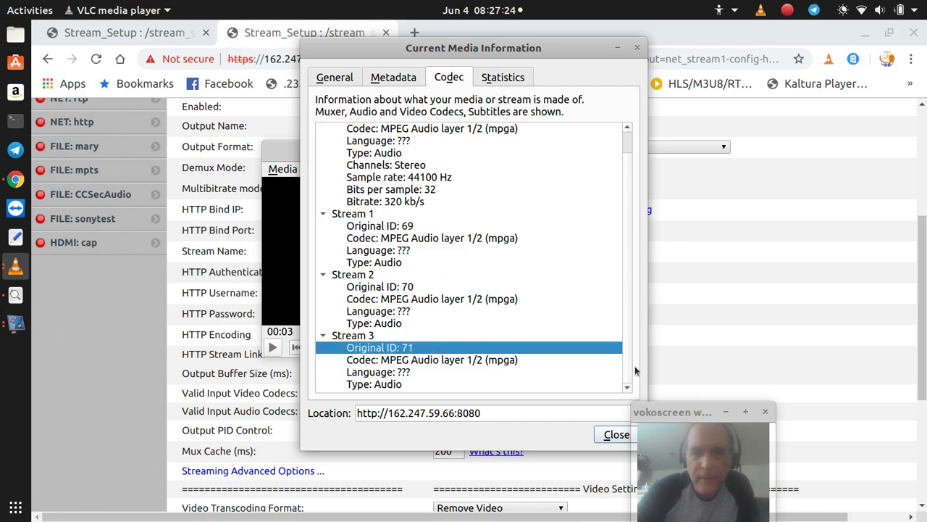
pyautogui.click(628, 128)
pyautogui.click(627, 128)
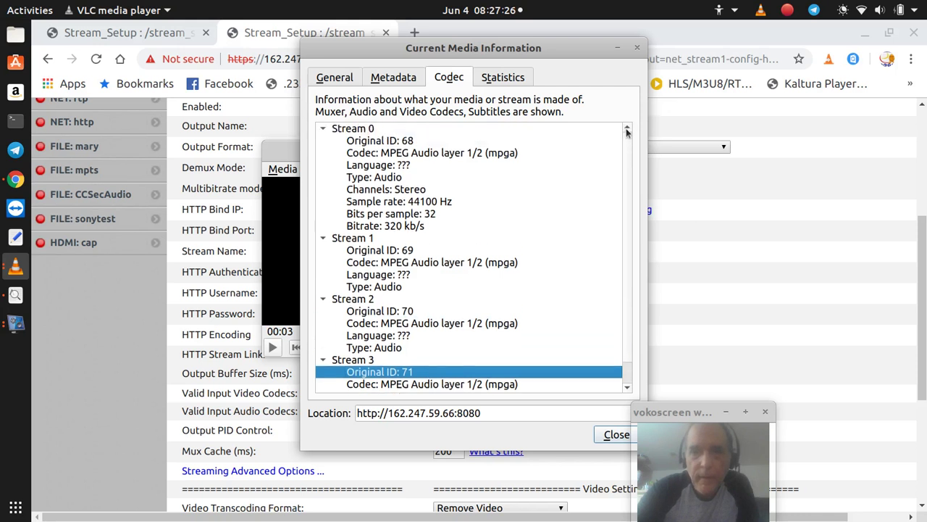
pyautogui.click(405, 144)
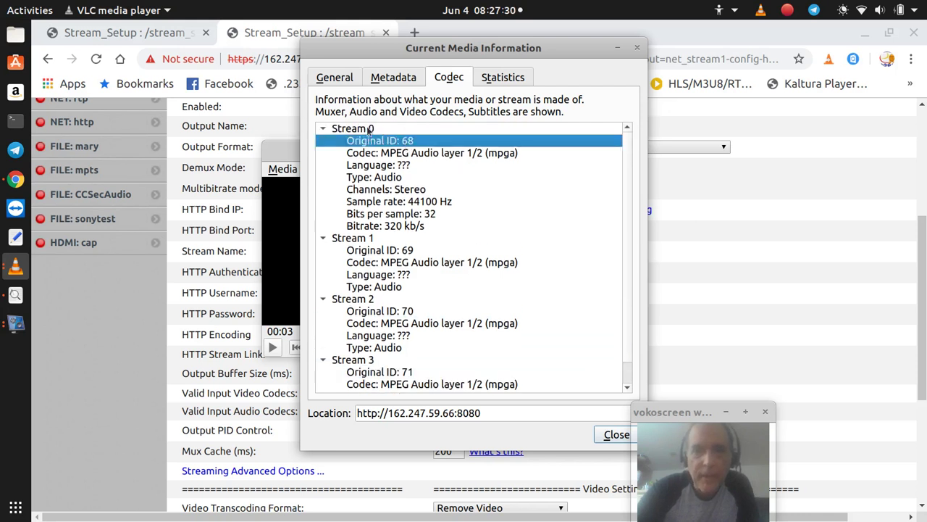
pyautogui.scroll(-1, 470, 355)
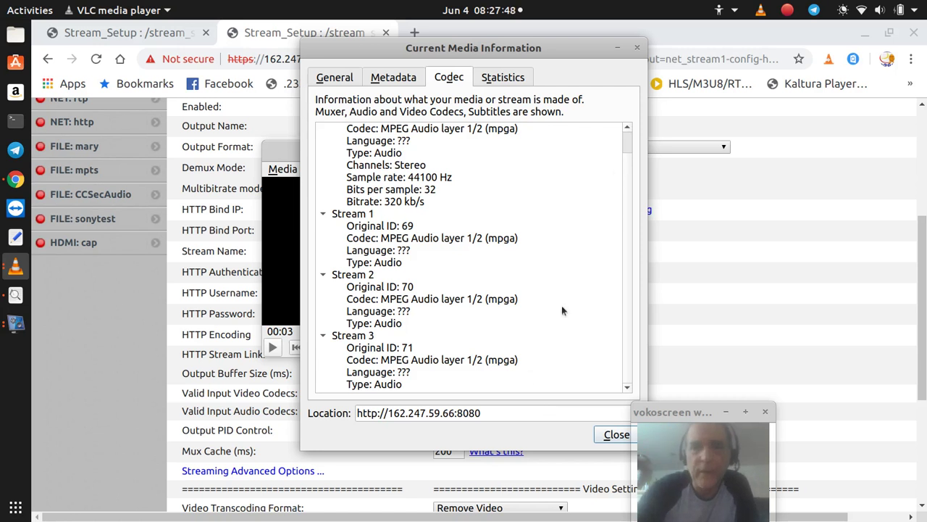
# Close the media information window and VLC, and return to the beginning of the NET: udp http output page
pyautogui.click(636, 48)
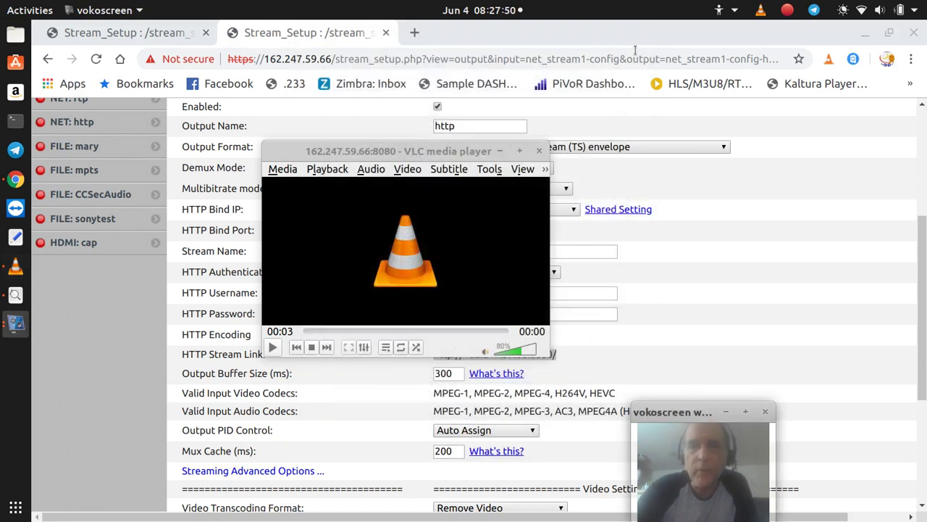
pyautogui.click(539, 153)
pyautogui.scroll(5, 571, 288)
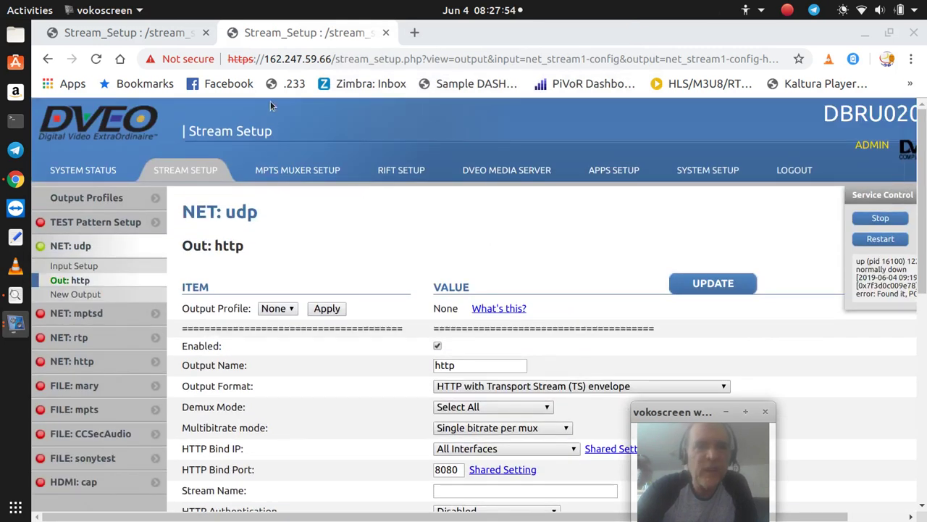
# Open the service log of the FILE: mpts stream, examine its most recent startup entries, and close the log
pyautogui.click(289, 37)
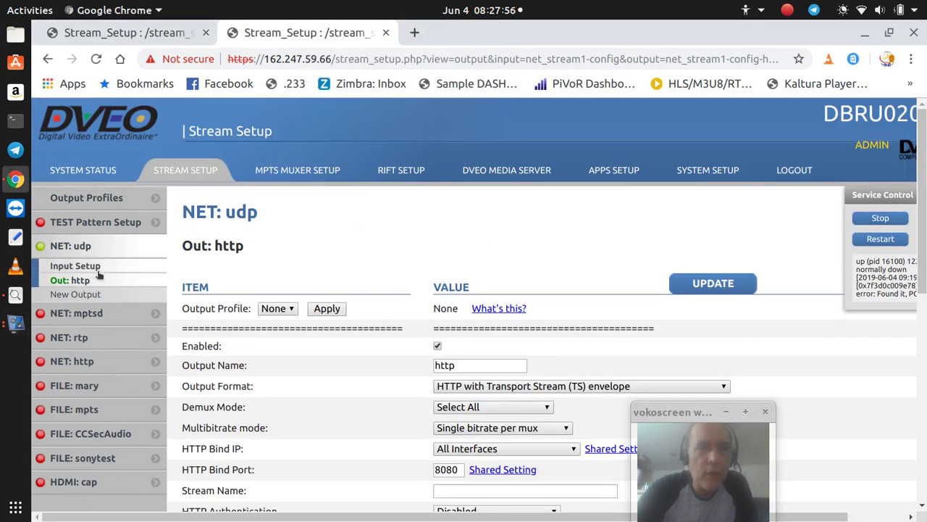
pyautogui.click(157, 37)
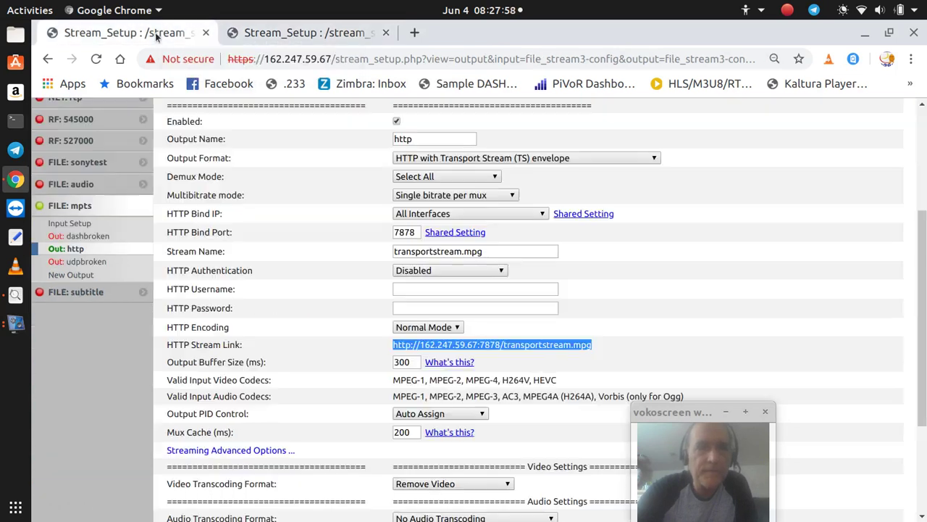
pyautogui.scroll(5, 306, 253)
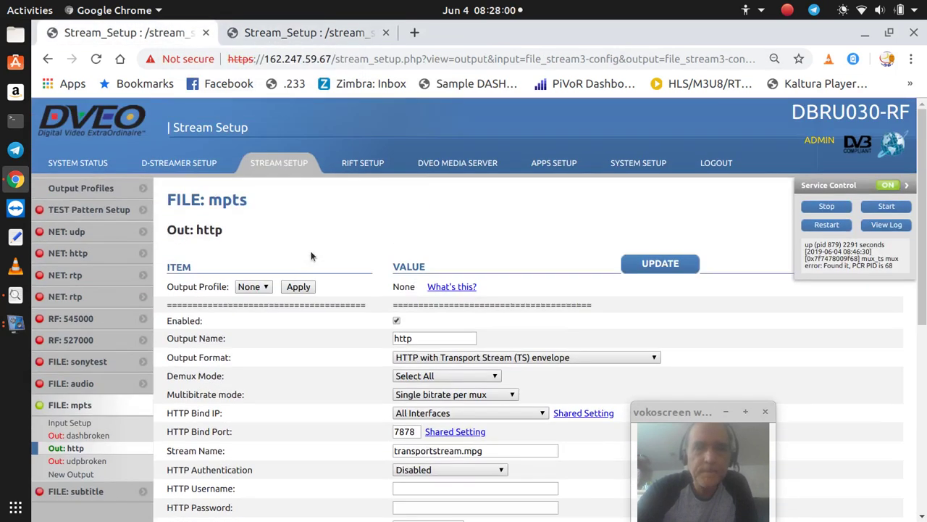
pyautogui.click(312, 34)
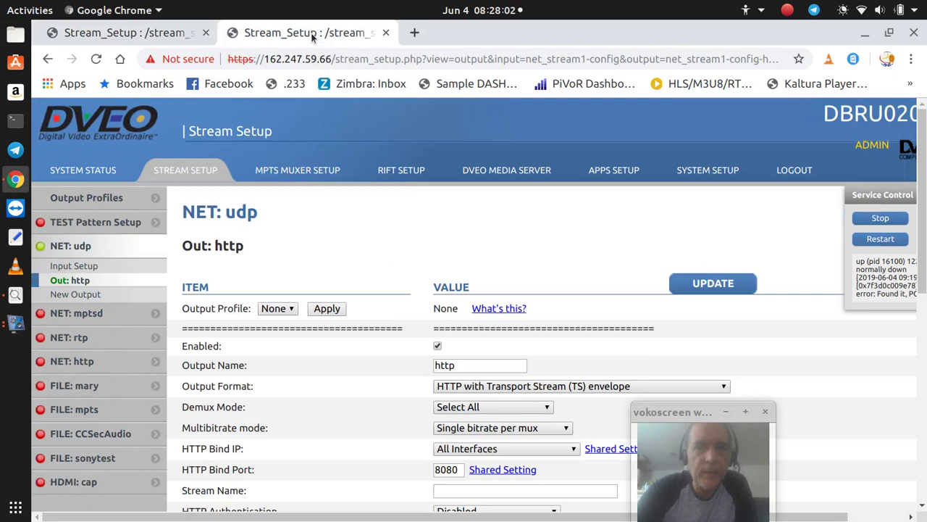
pyautogui.click(152, 34)
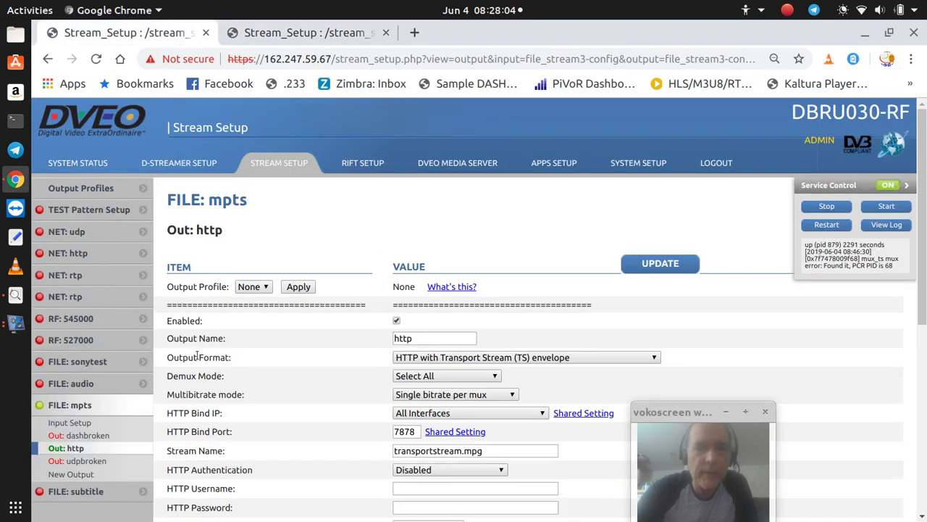
pyautogui.click(89, 447)
pyautogui.click(889, 225)
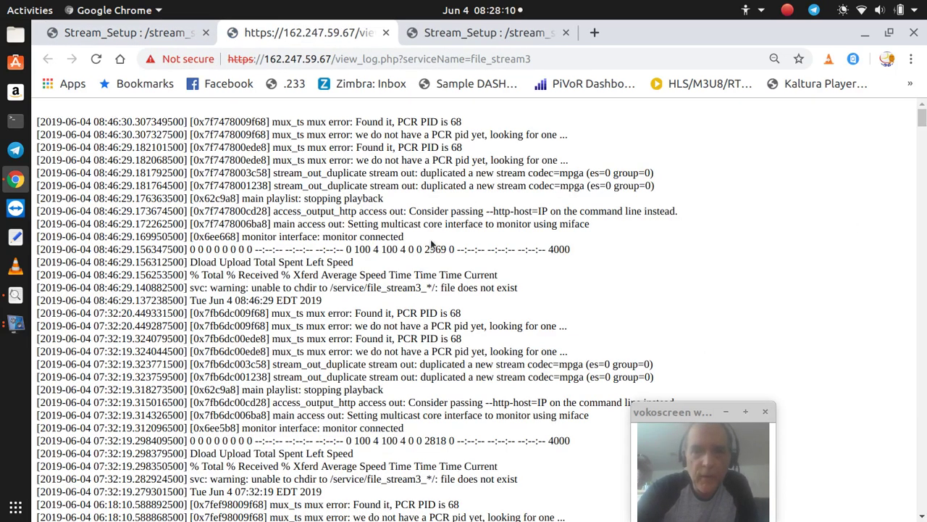
pyautogui.moveTo(362, 300); pyautogui.dragTo(2, 127)
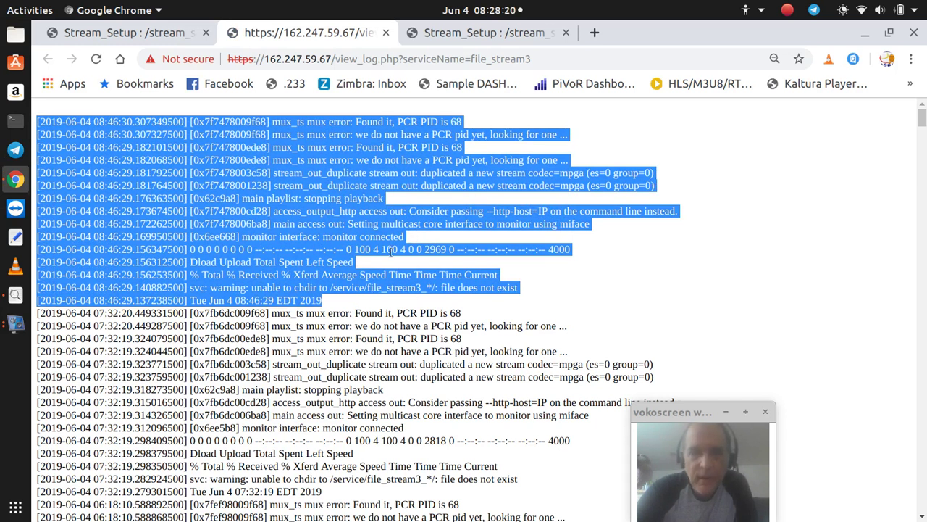
pyautogui.click(386, 33)
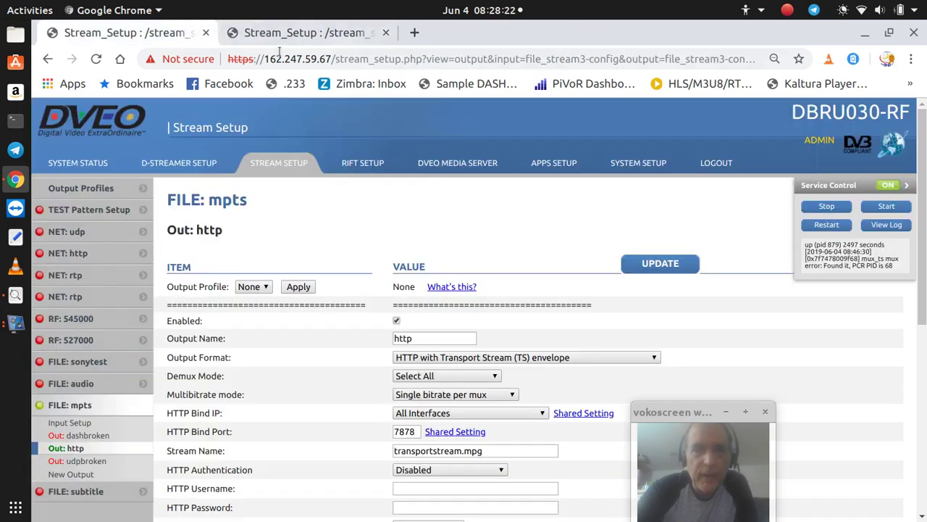
# Return to the other DVEO unit (162.247.59.66) and open the IP Output Setup of MPTS Muxer Setup 2, showing its full Service Control
pyautogui.click(277, 37)
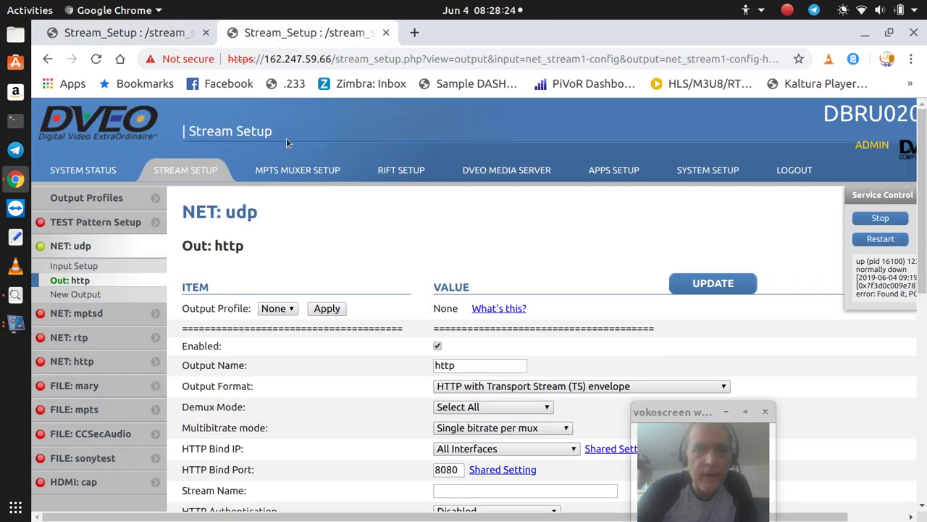
pyautogui.click(290, 171)
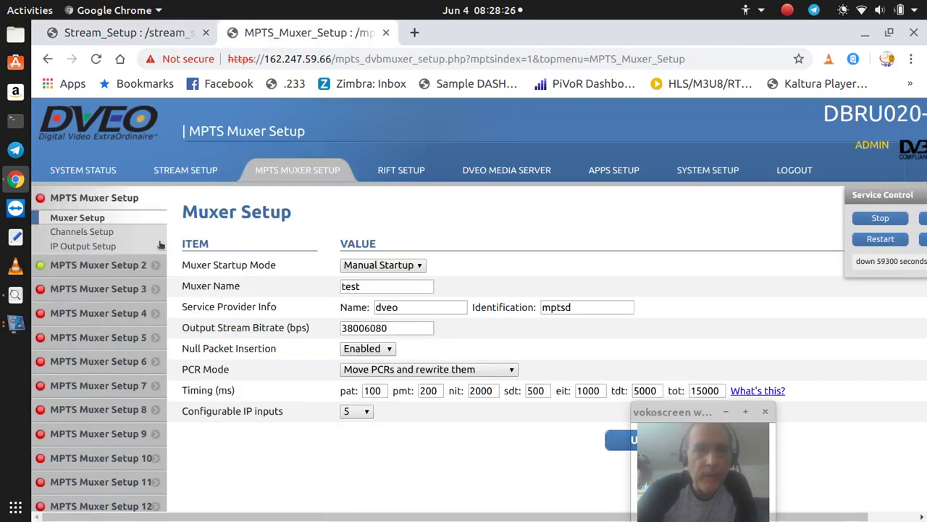
pyautogui.click(133, 265)
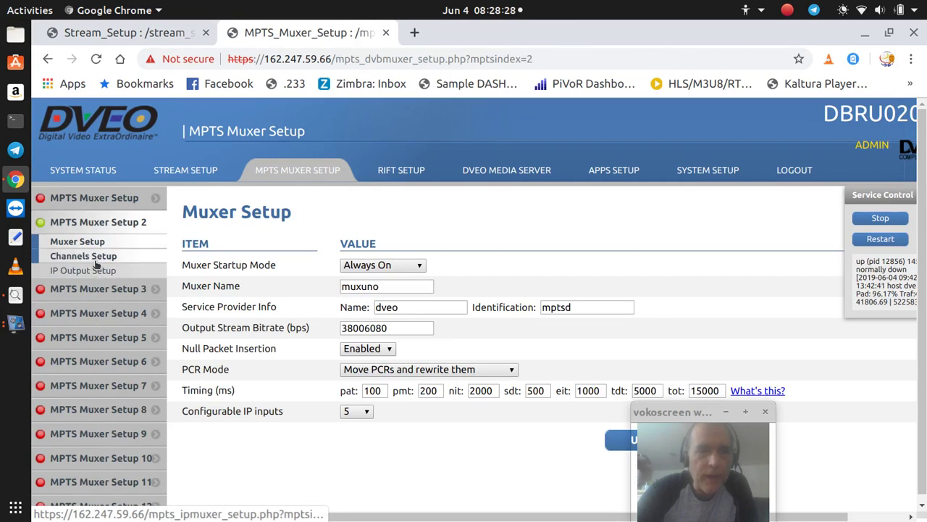
pyautogui.click(97, 271)
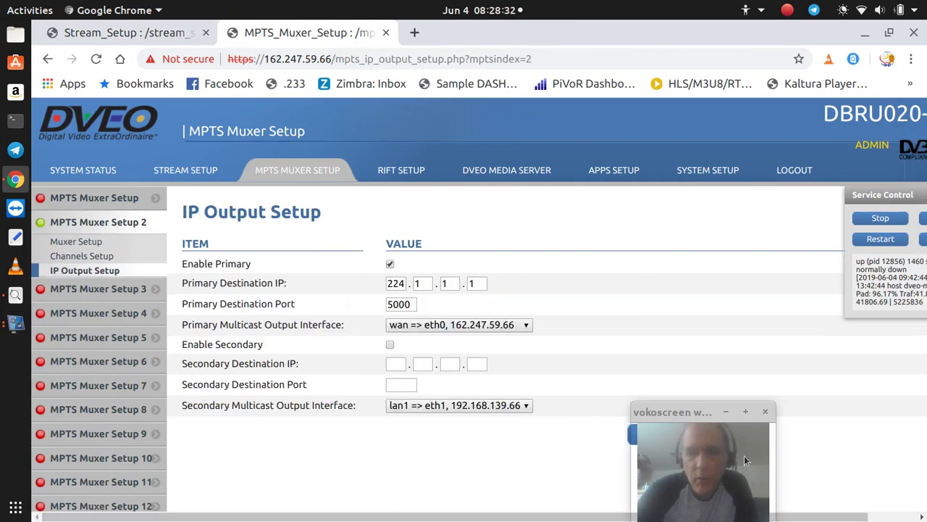
pyautogui.moveTo(695, 412); pyautogui.dragTo(848, 401)
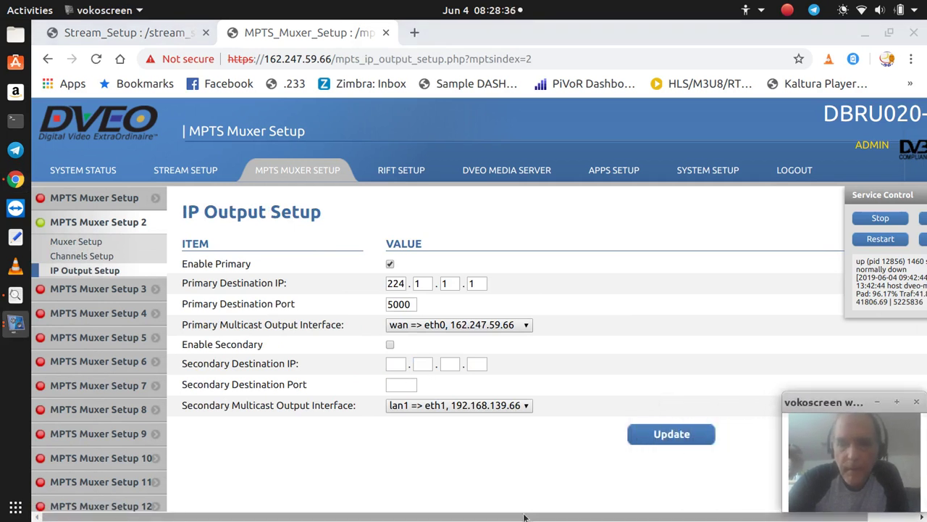
pyautogui.moveTo(521, 518); pyautogui.dragTo(576, 517)
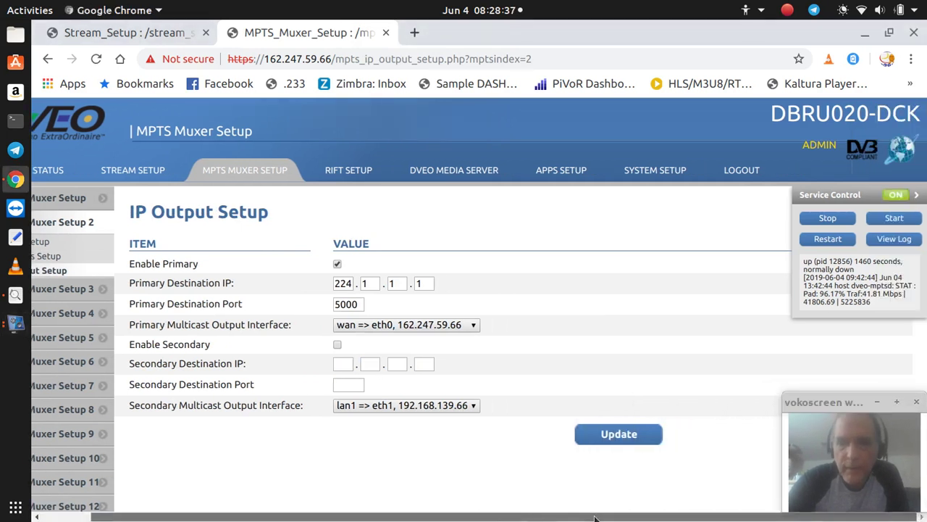
# Check the log of MPTS Muxer Setup 2 briefly, close it, and stop and start the muxer service
pyautogui.click(894, 239)
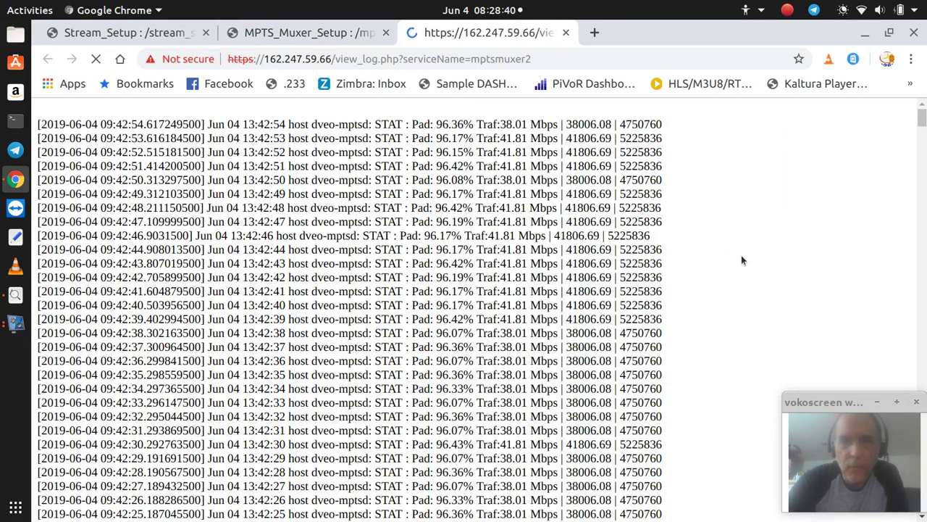
pyautogui.click(566, 33)
pyautogui.click(844, 219)
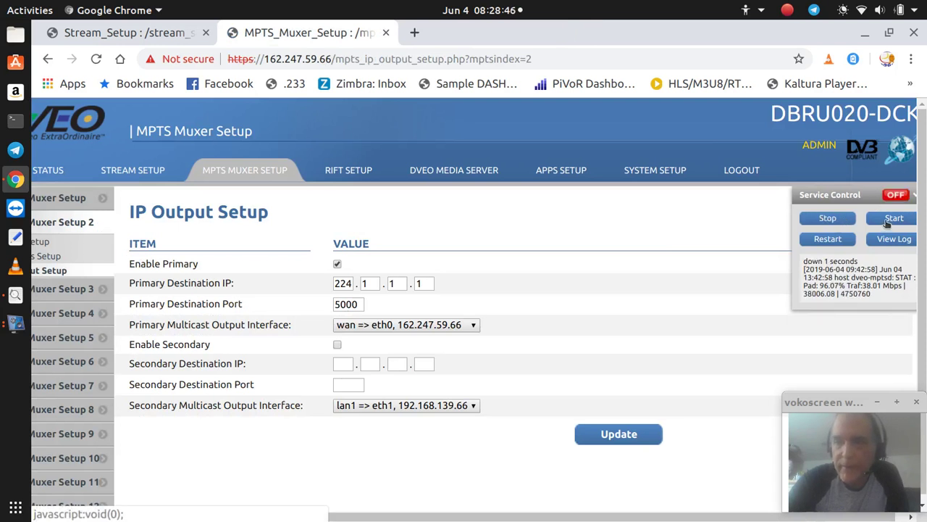
pyautogui.click(889, 221)
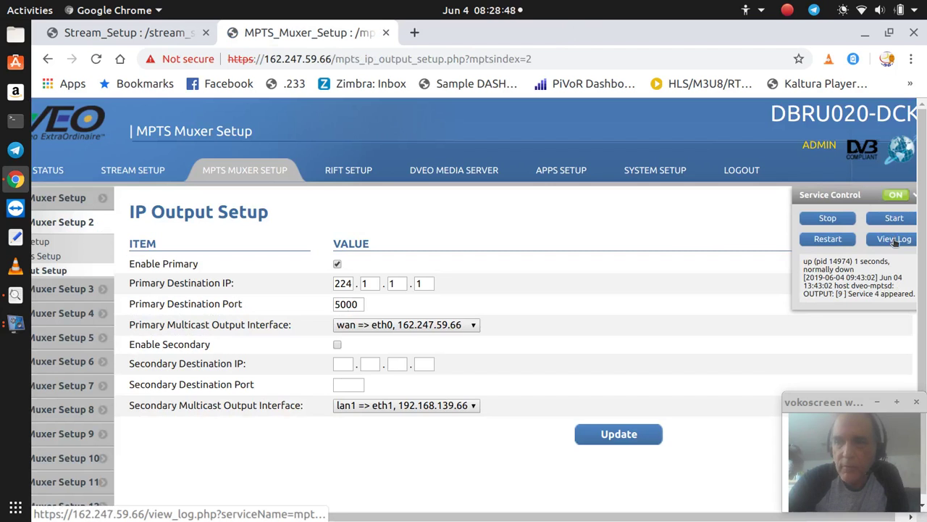
# Reopen the muxer log and examine the startup entries for services, inputs and loaded channels
pyautogui.click(896, 240)
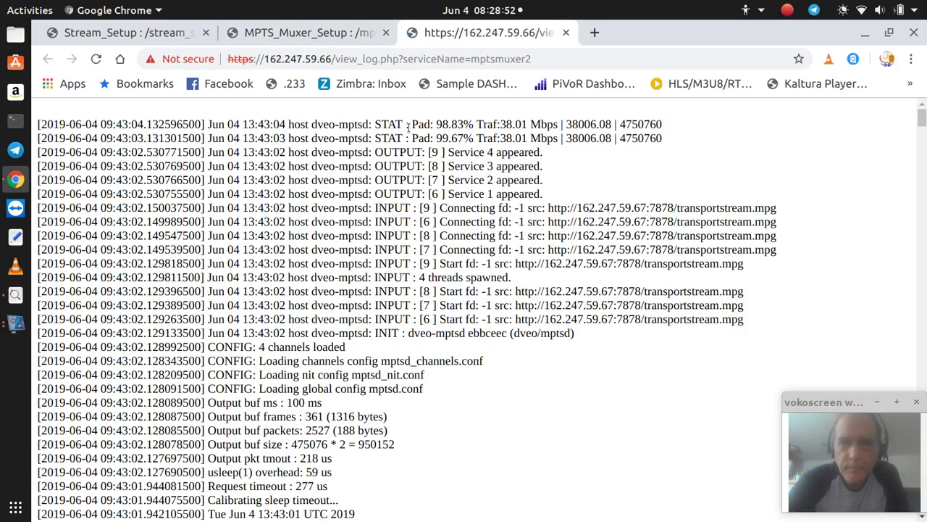
pyautogui.moveTo(38, 124); pyautogui.dragTo(750, 319)
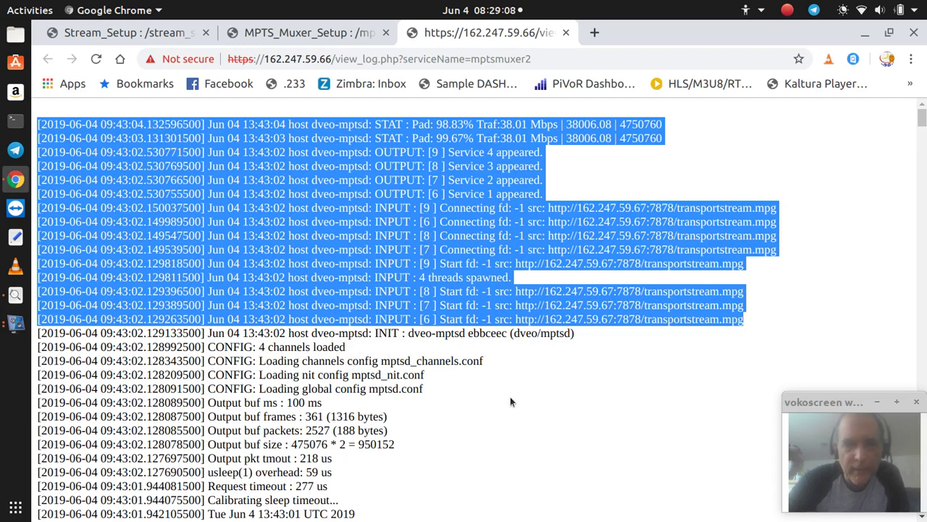
pyautogui.moveTo(351, 347); pyautogui.dragTo(37, 353)
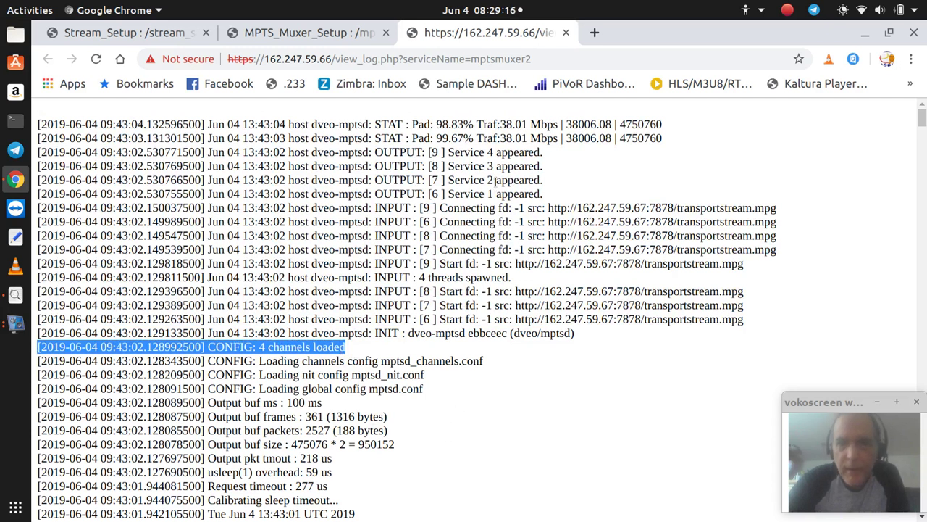
# Examine the traffic bitrate and padding percentages in the newest STAT entries of the muxer log
pyautogui.moveTo(502, 124); pyautogui.dragTo(532, 124)
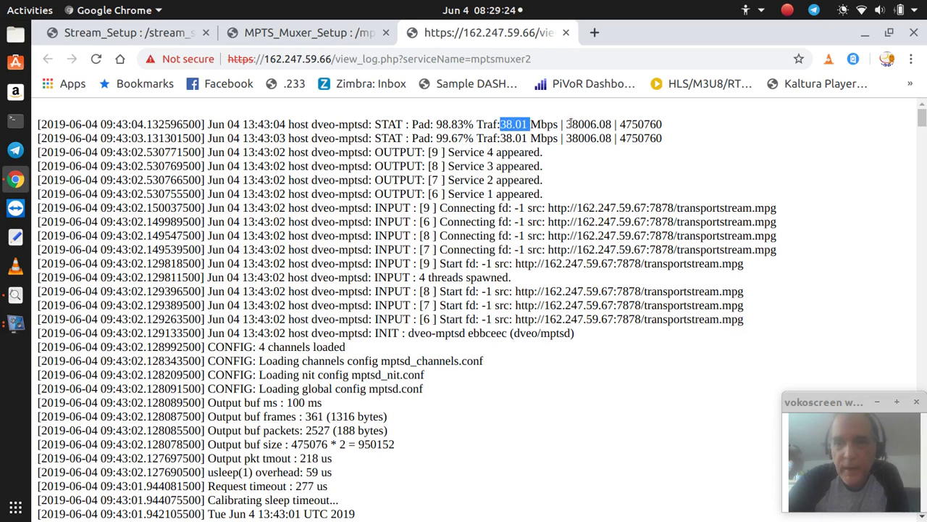
pyautogui.moveTo(566, 124); pyautogui.dragTo(614, 124)
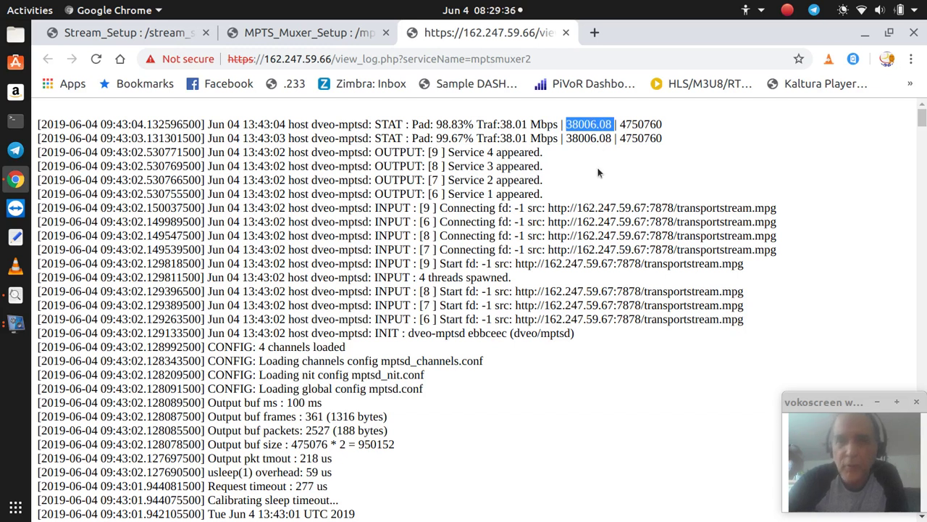
pyautogui.scroll(-1, 596, 166)
pyautogui.scroll(1, 596, 165)
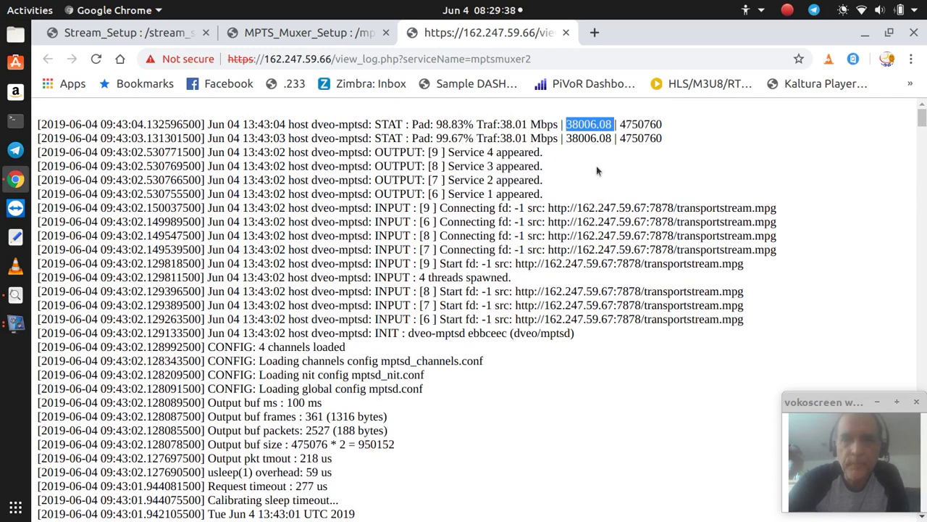
pyautogui.click(431, 123)
pyautogui.doubleClick(448, 124)
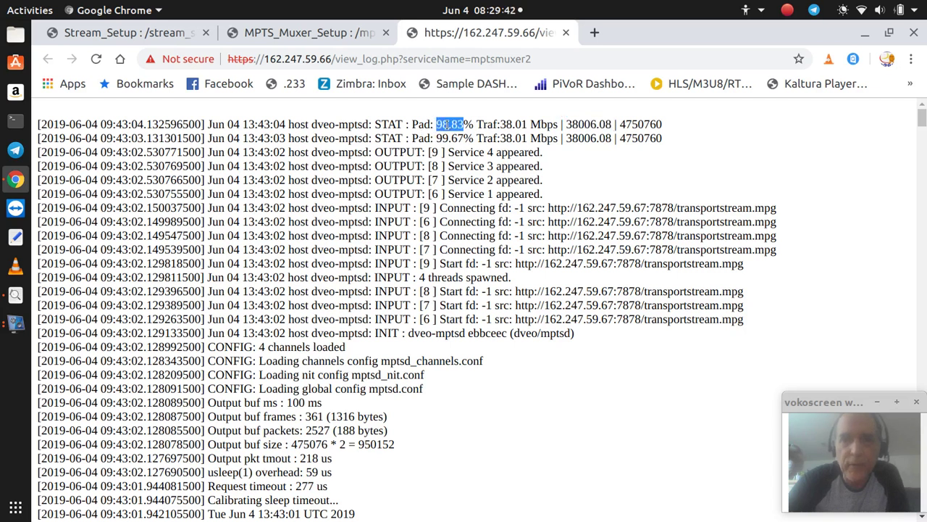
pyautogui.doubleClick(443, 138)
# Examine the UDP output address, its port and the output interface address in the muxer log's configuration entries
pyautogui.scroll(-4, 498, 391)
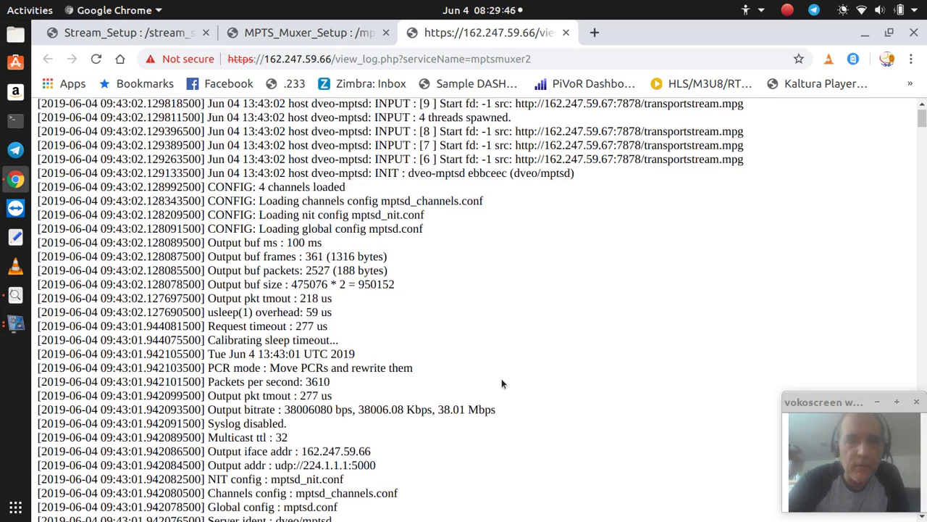
pyautogui.scroll(-3, 502, 380)
pyautogui.scroll(-2, 502, 383)
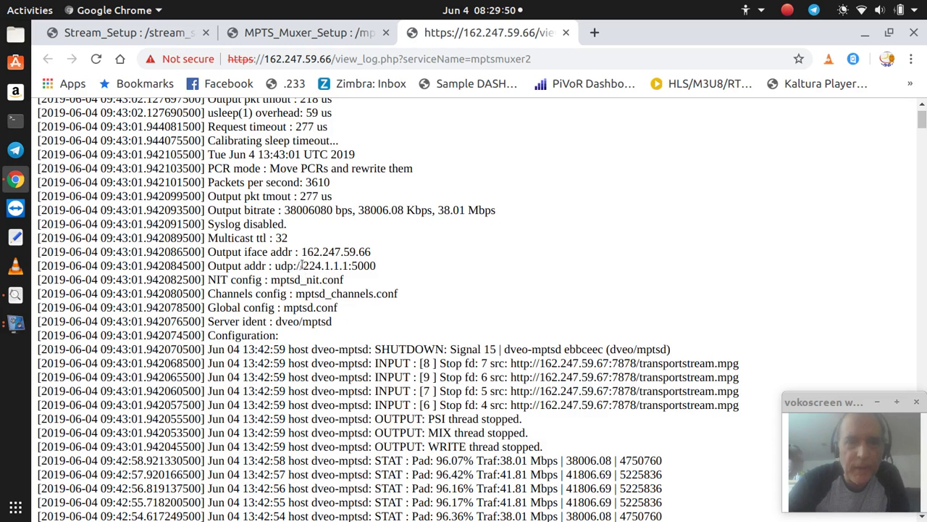
pyautogui.moveTo(275, 267); pyautogui.dragTo(382, 268)
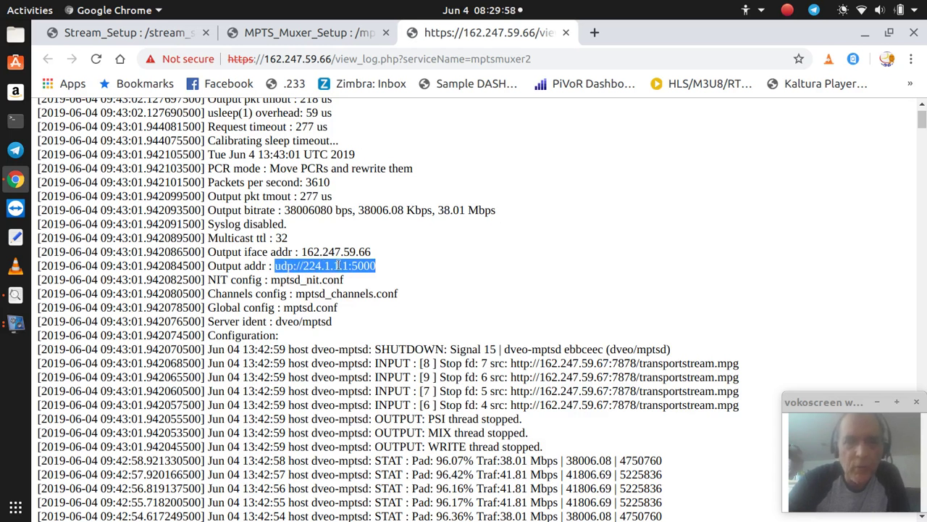
pyautogui.doubleClick(363, 265)
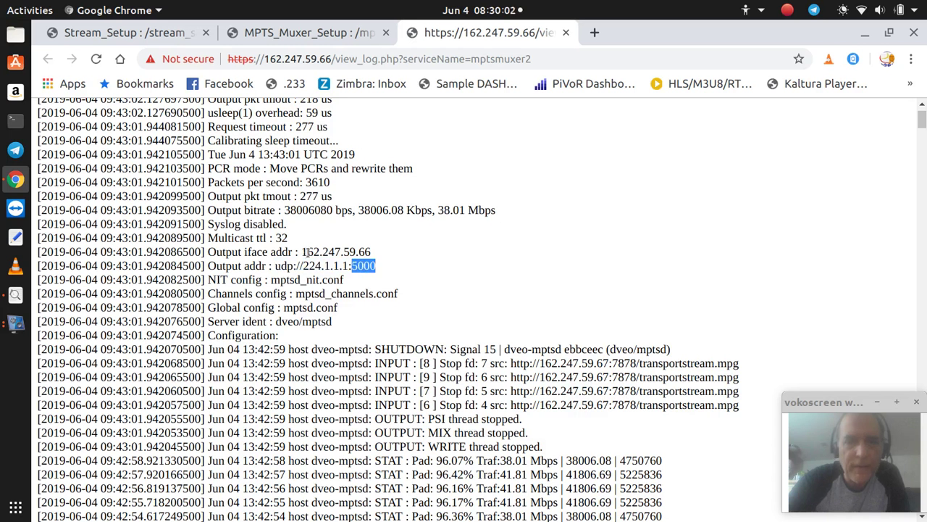
pyautogui.moveTo(303, 251); pyautogui.dragTo(374, 253)
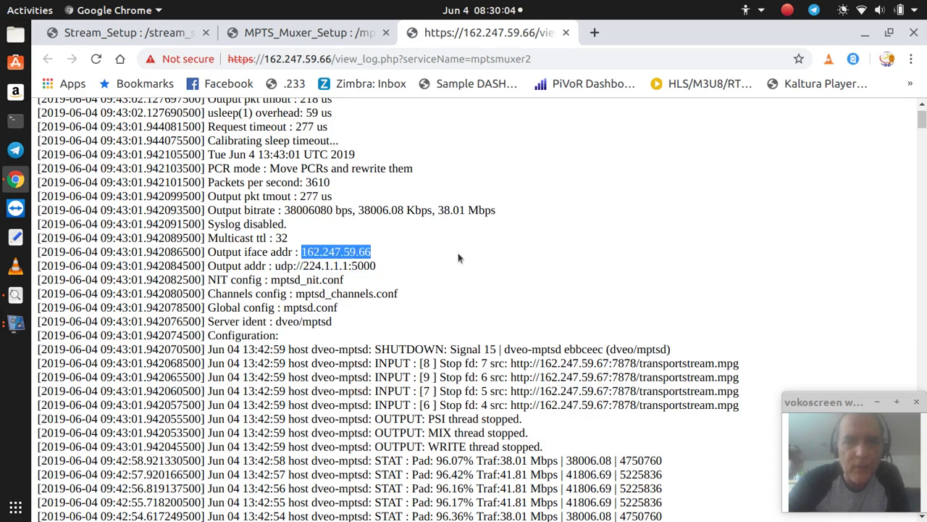
# Examine the global config and server ident entries, return to the start of the log, and close it
pyautogui.scroll(-2, 468, 266)
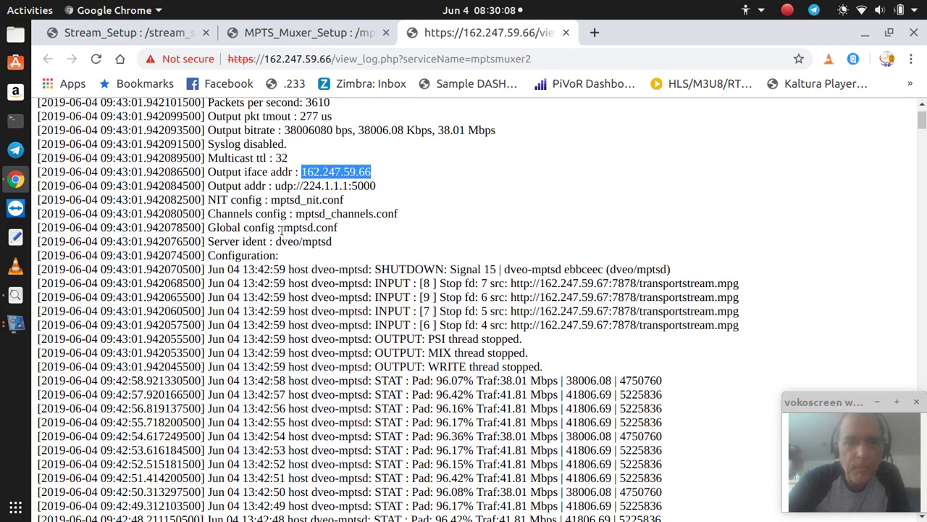
pyautogui.moveTo(282, 229); pyautogui.dragTo(340, 234)
pyautogui.moveTo(276, 243); pyautogui.dragTo(338, 246)
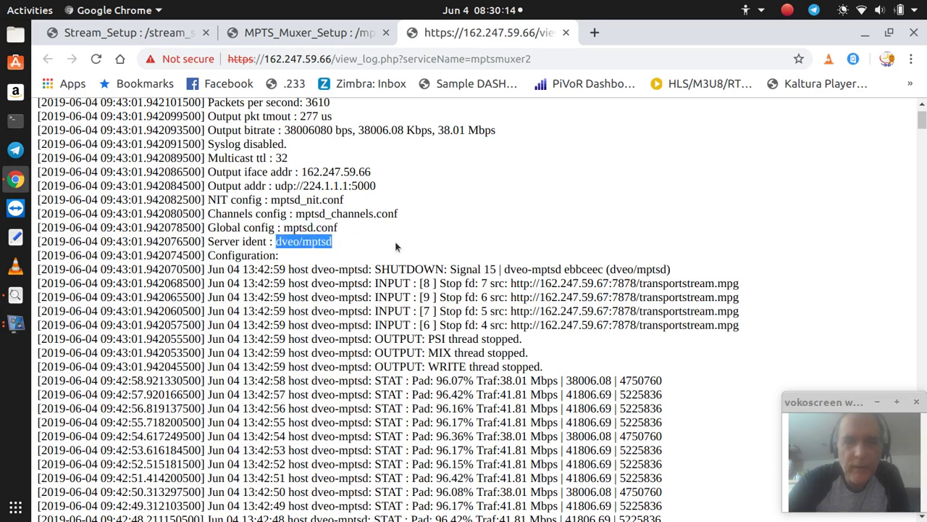
pyautogui.scroll(10, 398, 246)
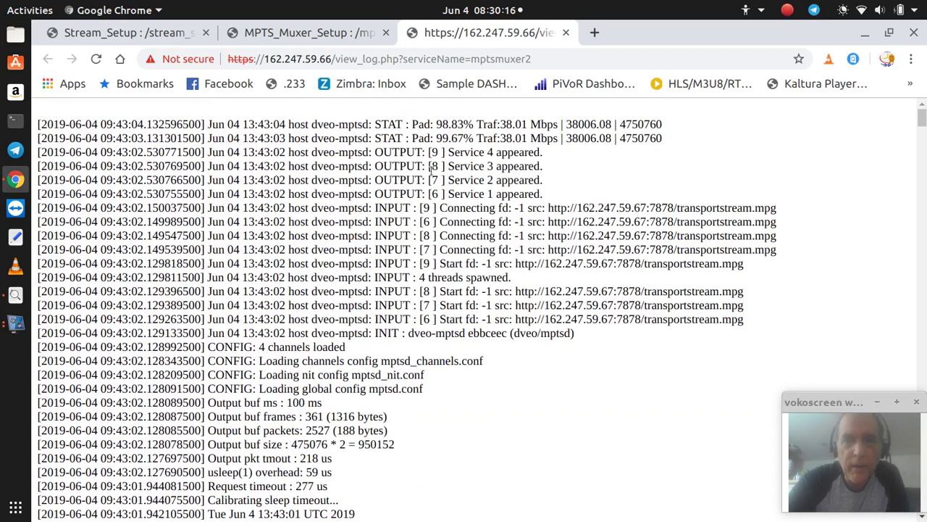
pyautogui.click(565, 32)
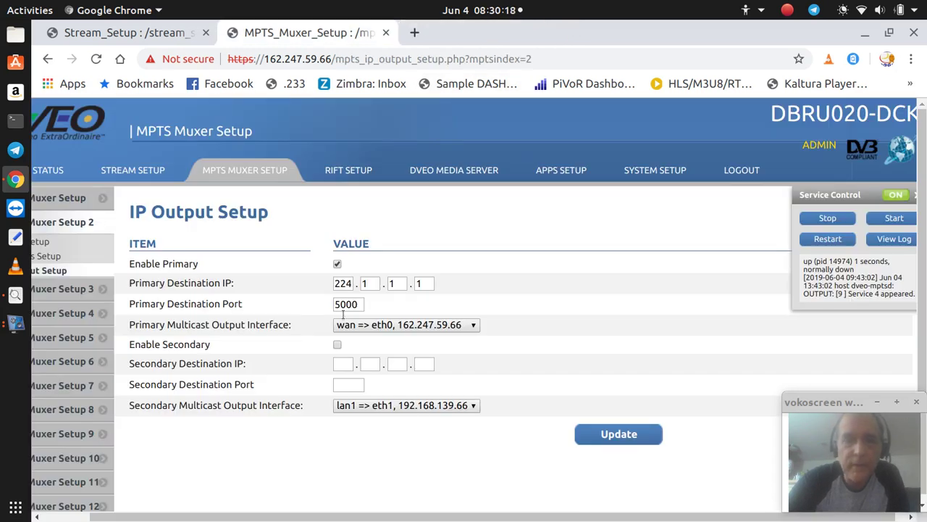
pyautogui.click(17, 330)
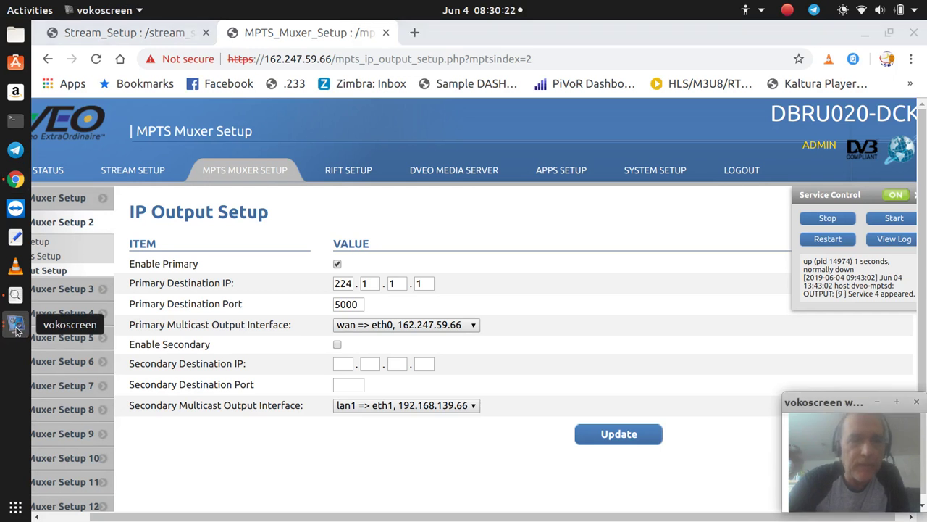
pyautogui.click(17, 331)
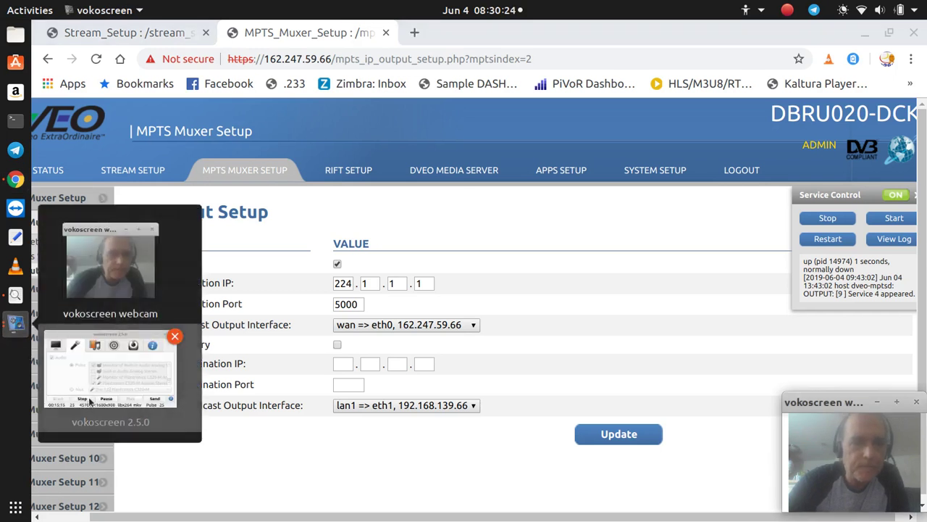